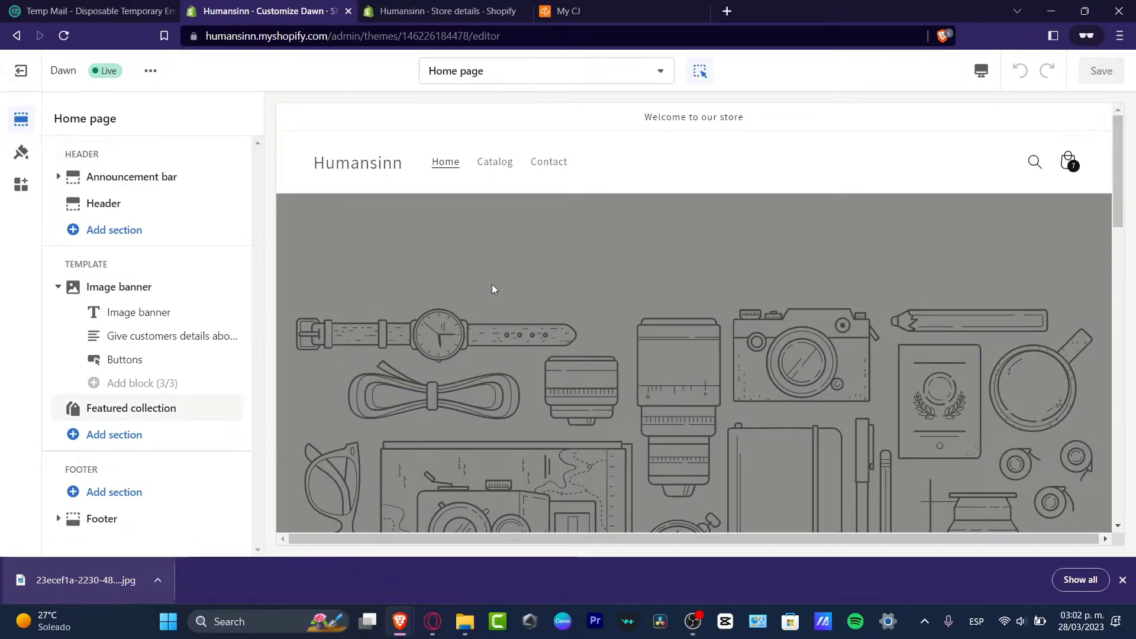
Leave the Dawn theme editor for the admin Themes page and collapse the trial-started notice.
{"action": "left_click", "coordinate": [34, 83]}
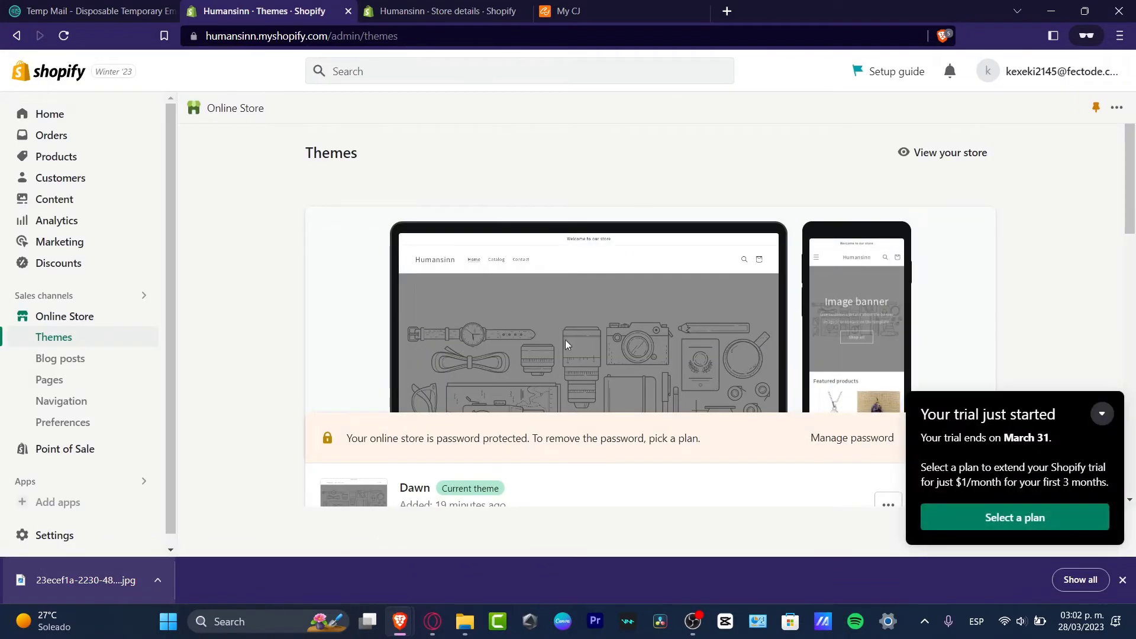
{"action": "left_click", "coordinate": [1102, 414]}
{"action": "scroll", "coordinate": [947, 320], "scroll_direction": "down", "scroll_amount": 4}
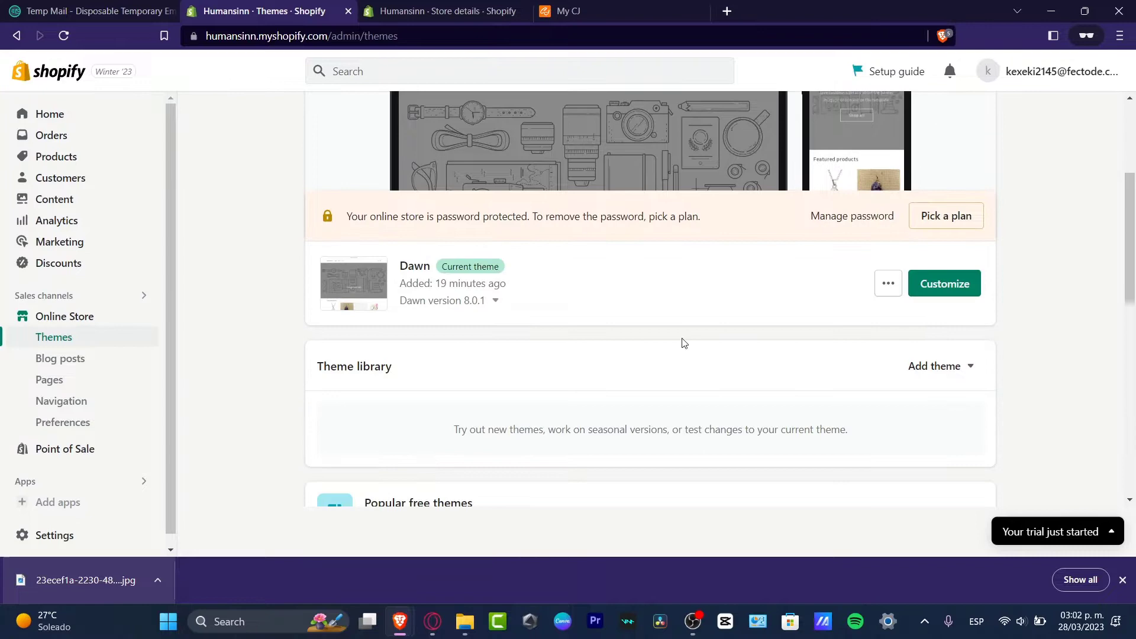
{"action": "scroll", "coordinate": [680, 335], "scroll_direction": "up", "scroll_amount": 4}
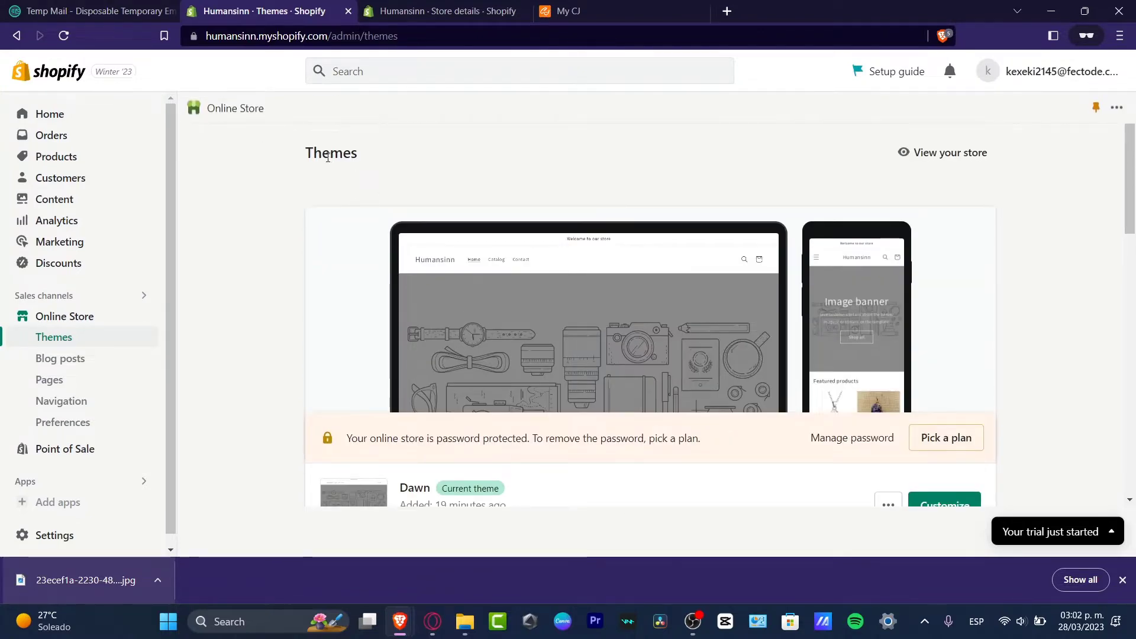
Close the store details settings and return from the Themes tab to the admin Home page.
{"action": "left_click", "coordinate": [445, 11]}
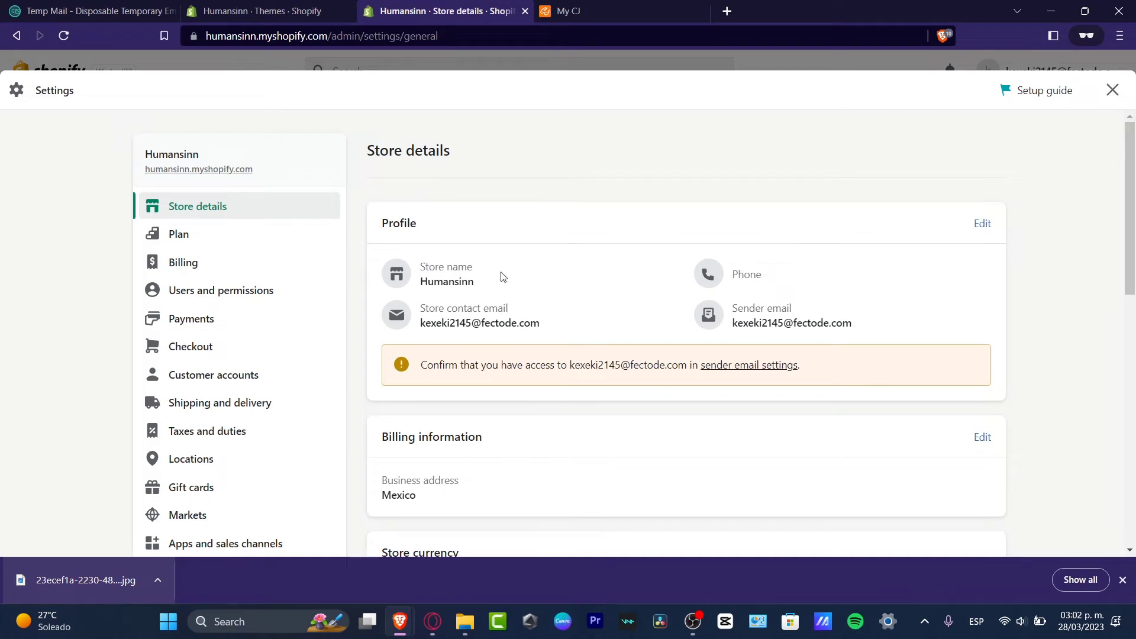
{"action": "left_click", "coordinate": [1113, 90]}
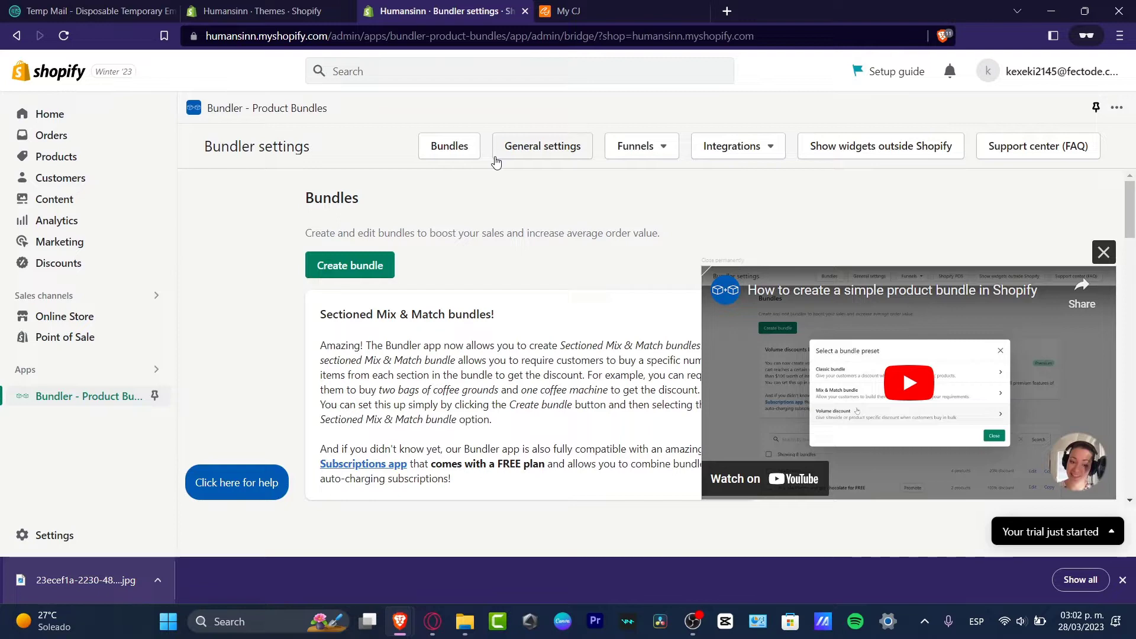
{"action": "left_click", "coordinate": [267, 10]}
{"action": "left_click", "coordinate": [70, 76]}
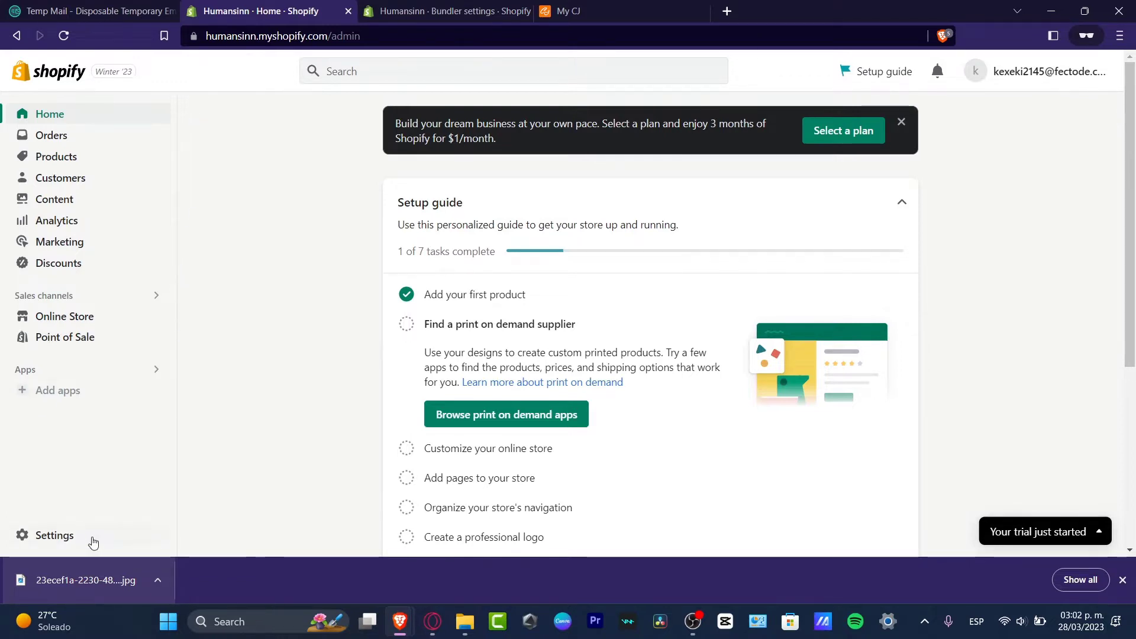
Open Settings and view the Plan page showing 2 trial days left.
{"action": "left_click", "coordinate": [70, 538]}
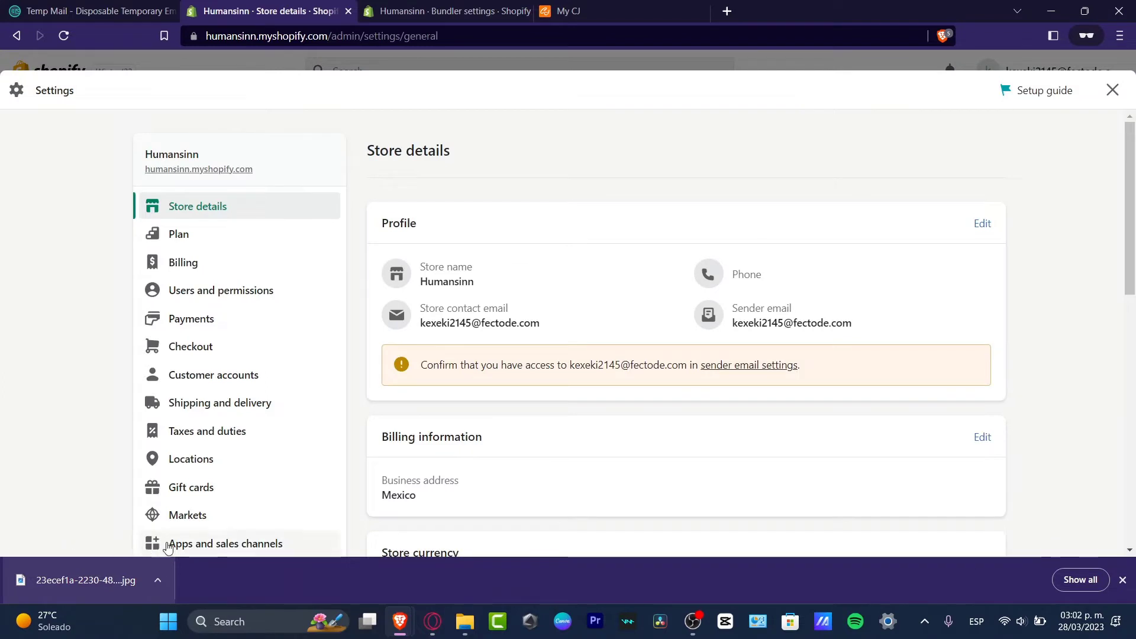
{"action": "left_click", "coordinate": [182, 244]}
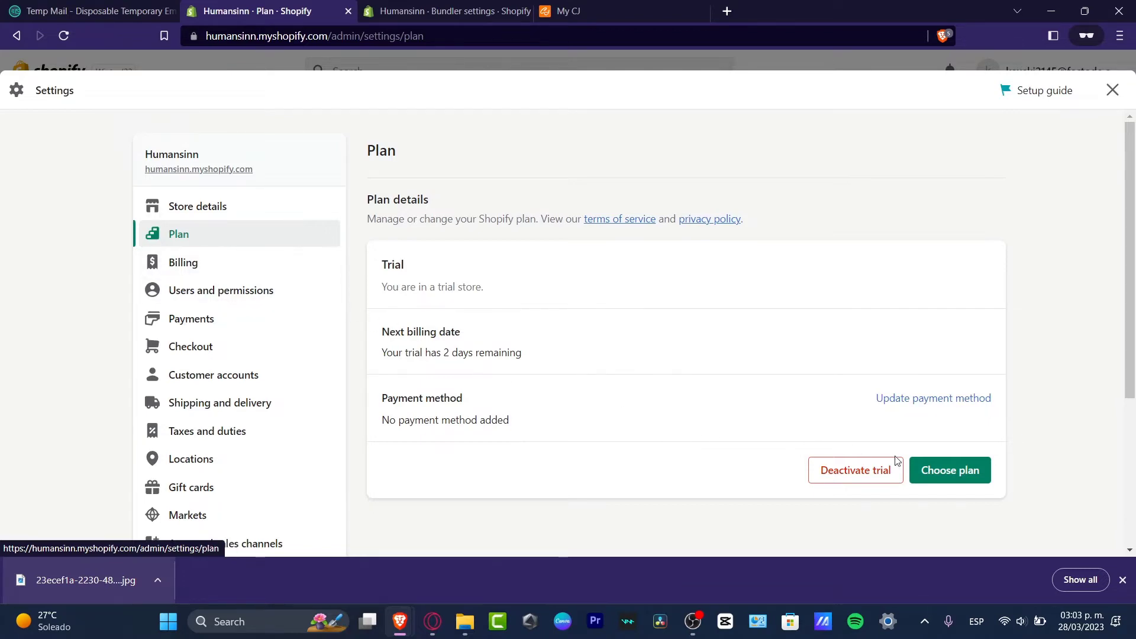
{"action": "left_click", "coordinate": [956, 473]}
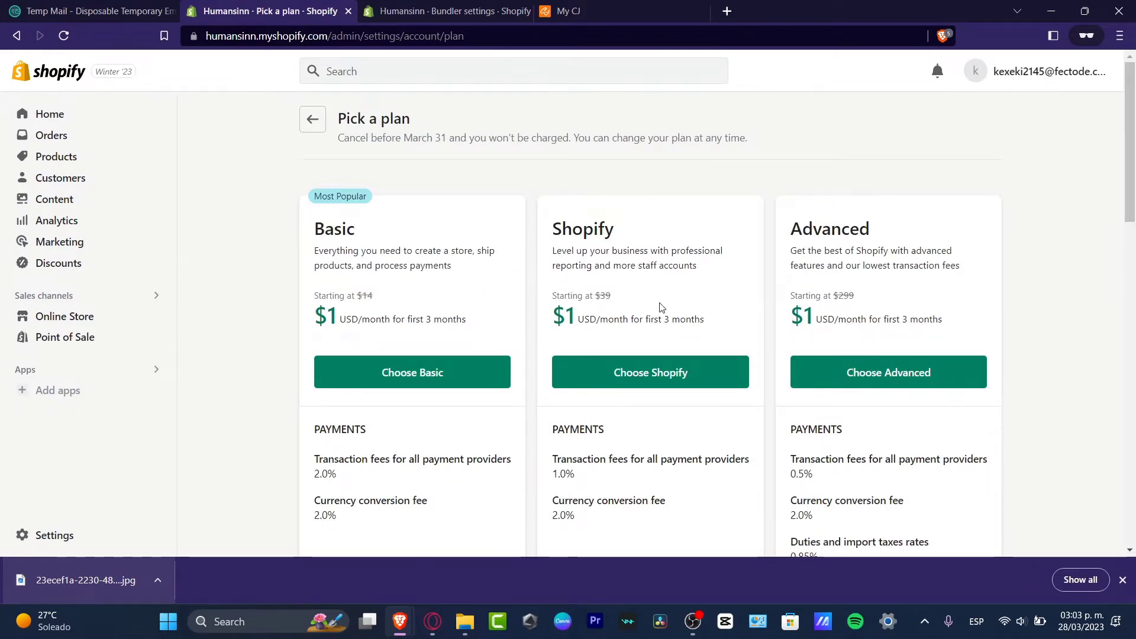
{"action": "scroll", "coordinate": [952, 351], "scroll_direction": "down", "scroll_amount": 7}
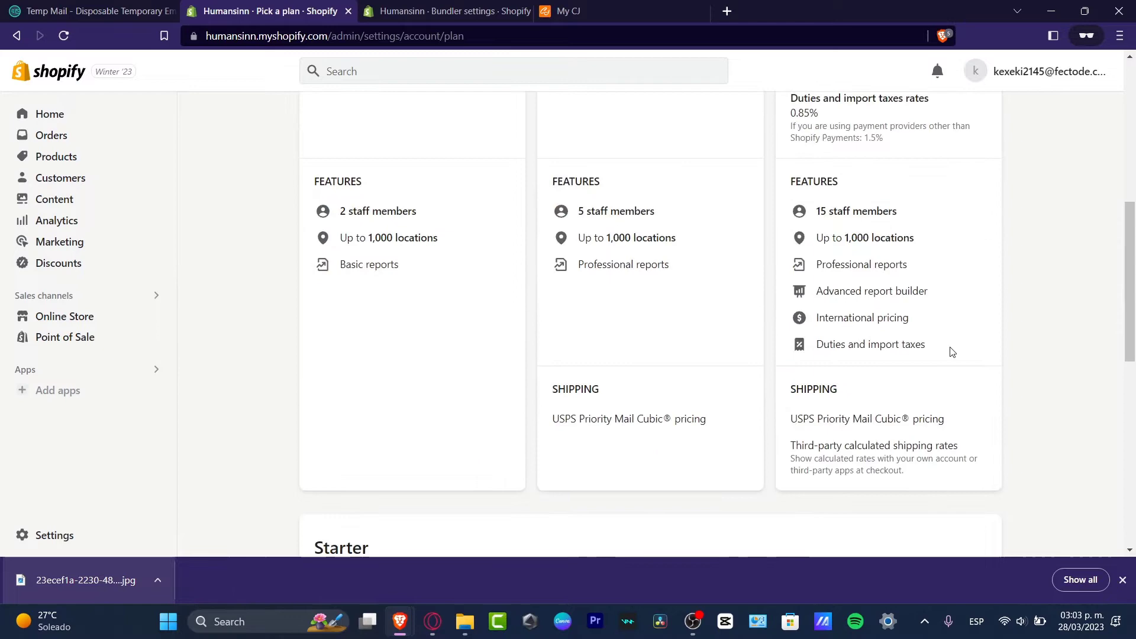
{"action": "scroll", "coordinate": [952, 351], "scroll_direction": "down", "scroll_amount": 7}
{"action": "scroll", "coordinate": [952, 352], "scroll_direction": "up", "scroll_amount": 15}
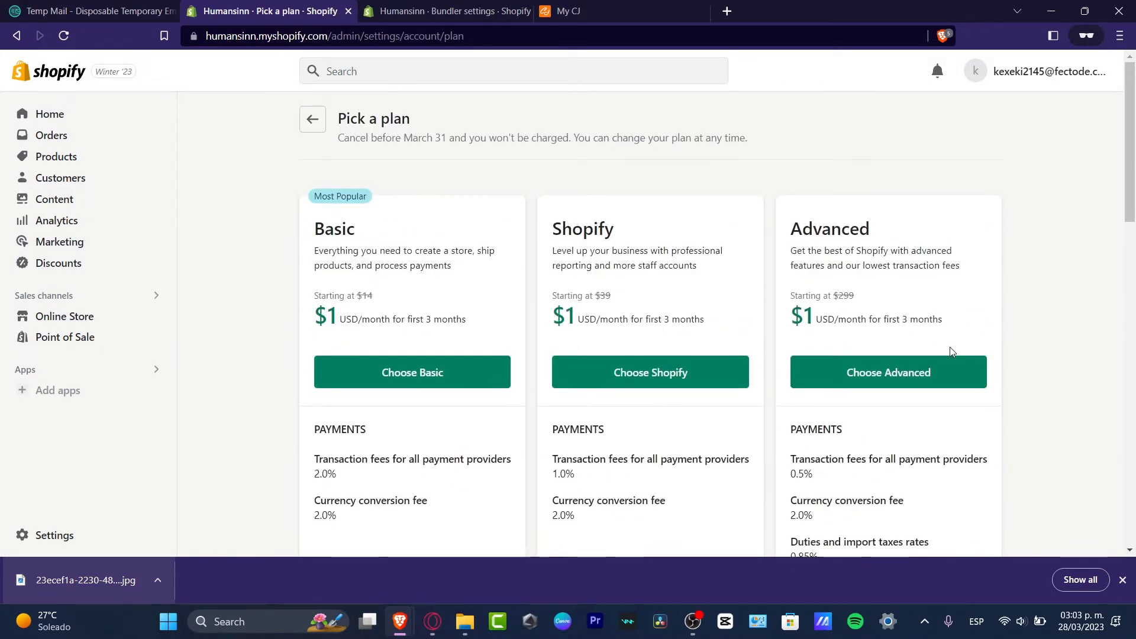
{"action": "scroll", "coordinate": [952, 351], "scroll_direction": "down", "scroll_amount": 4}
{"action": "scroll", "coordinate": [952, 352], "scroll_direction": "down", "scroll_amount": 4}
{"action": "scroll", "coordinate": [952, 352], "scroll_direction": "up", "scroll_amount": 5}
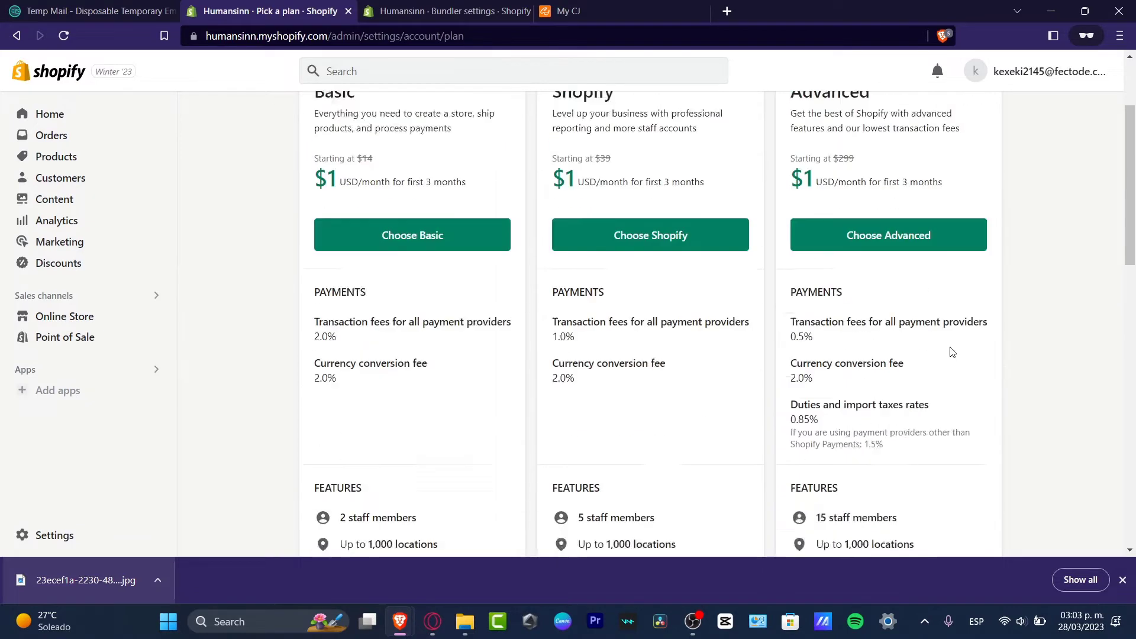
{"action": "scroll", "coordinate": [952, 352], "scroll_direction": "up", "scroll_amount": 3}
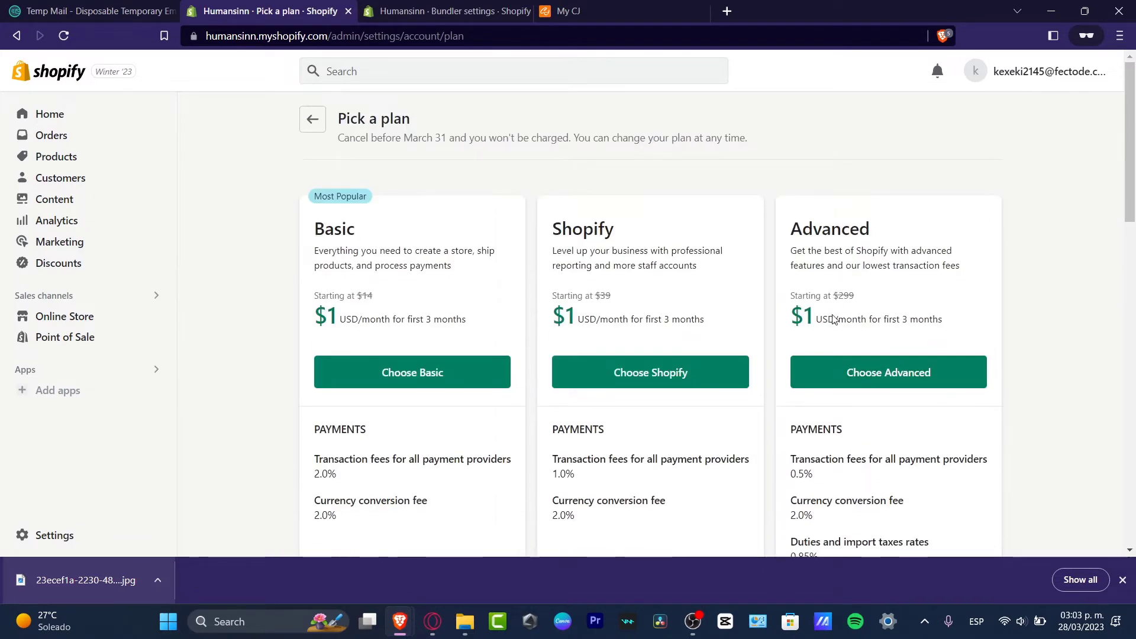
{"action": "left_click", "coordinate": [323, 119]}
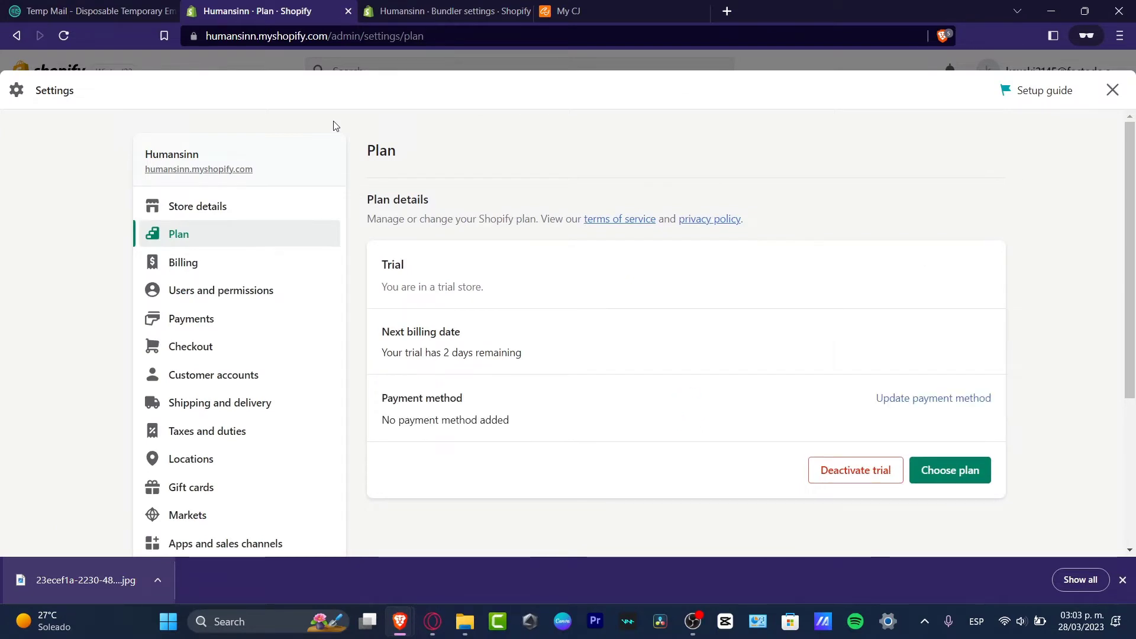
Review Billing settings: no payment method, USD currency, trial ending March 31, 2023.
{"action": "left_click", "coordinate": [209, 263]}
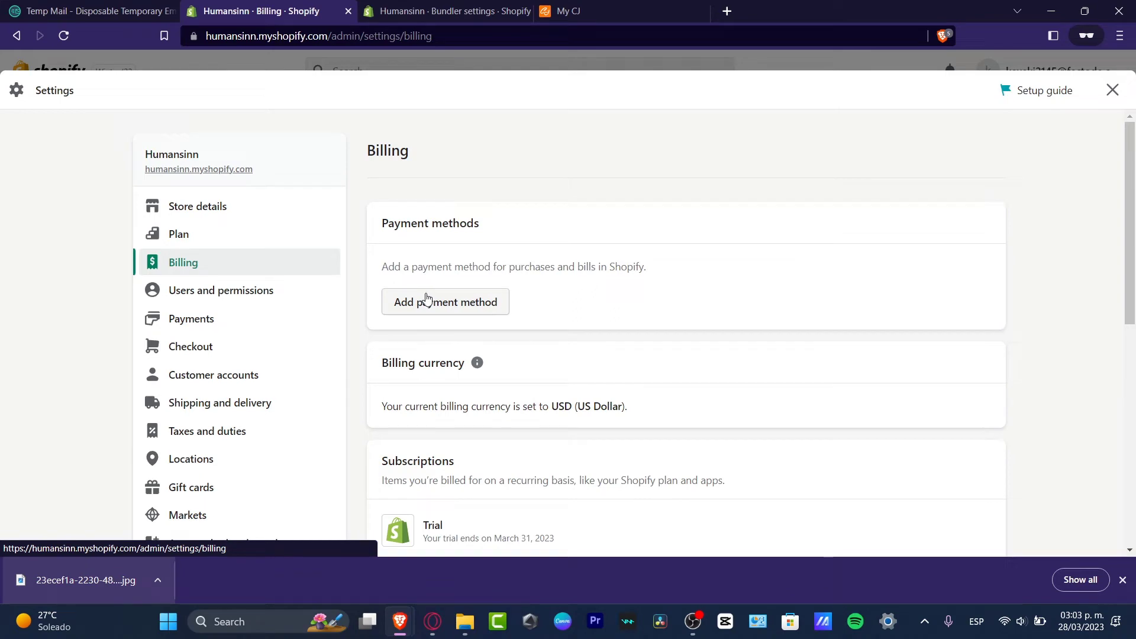
{"action": "scroll", "coordinate": [695, 305], "scroll_direction": "down", "scroll_amount": 3}
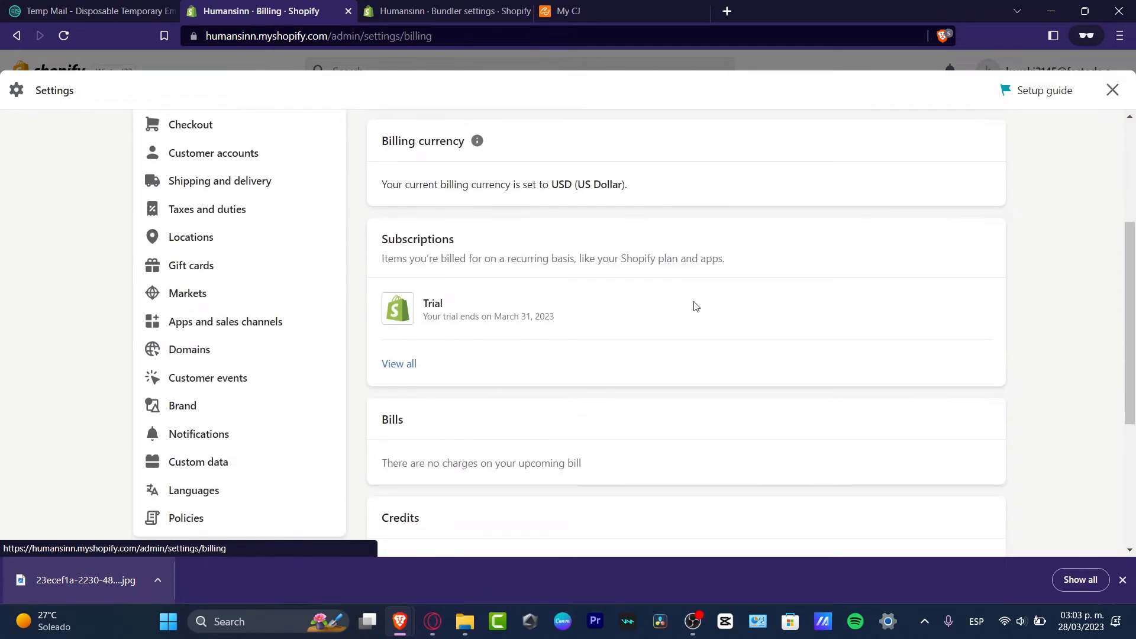
{"action": "scroll", "coordinate": [657, 287], "scroll_direction": "down", "scroll_amount": 3}
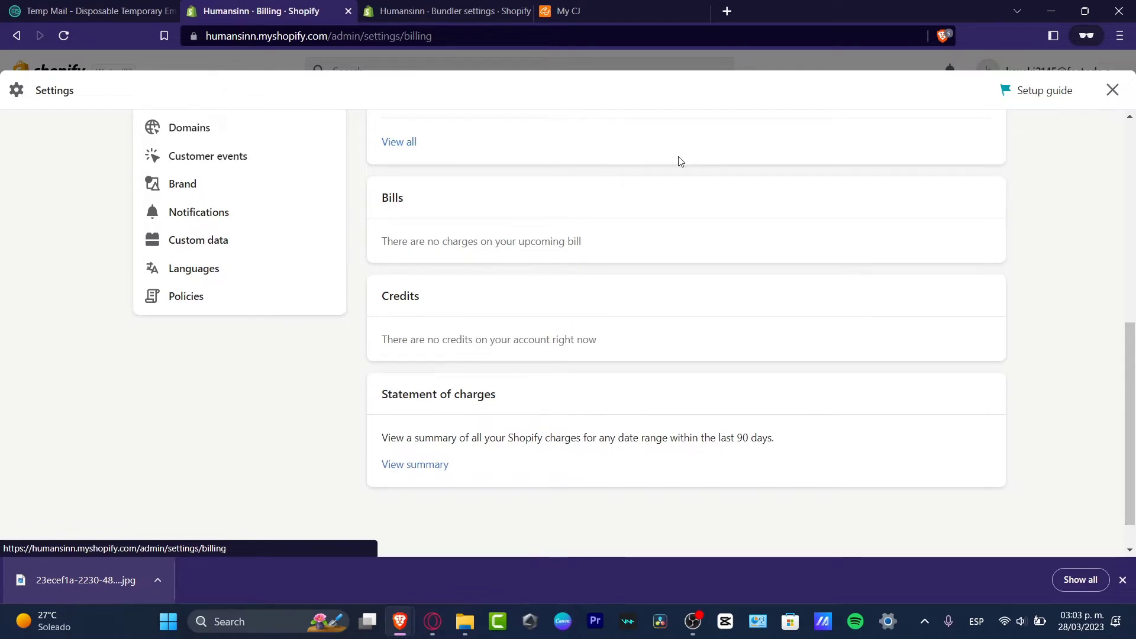
{"action": "scroll", "coordinate": [679, 161], "scroll_direction": "up", "scroll_amount": 7}
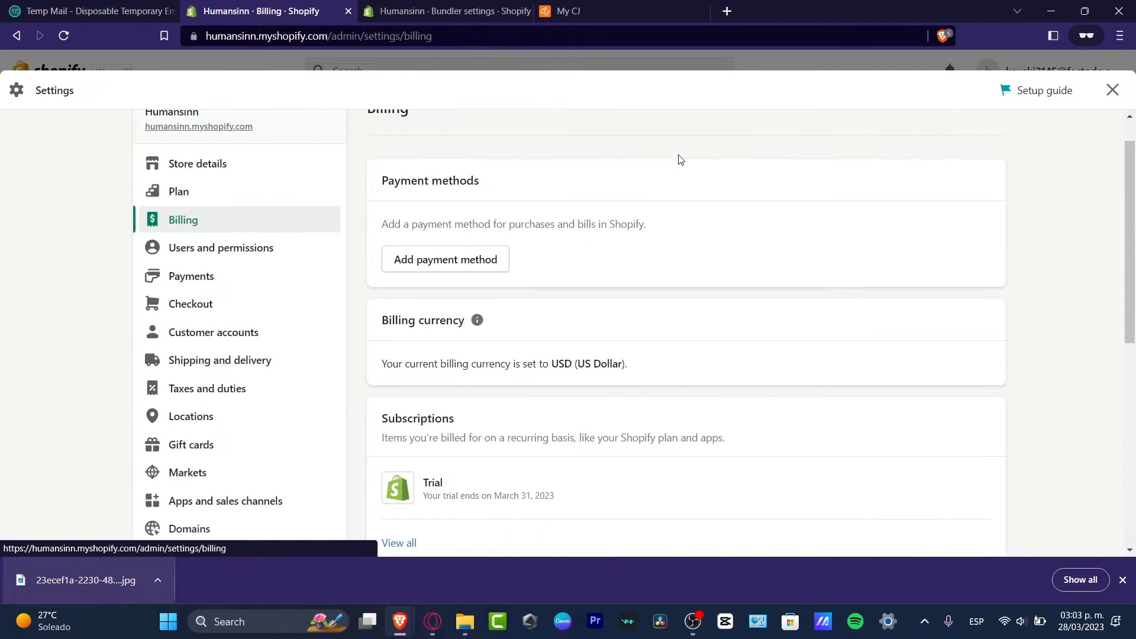
Check the Payments settings' provider section, then switch to the Bundler app tab.
{"action": "left_click", "coordinate": [253, 275]}
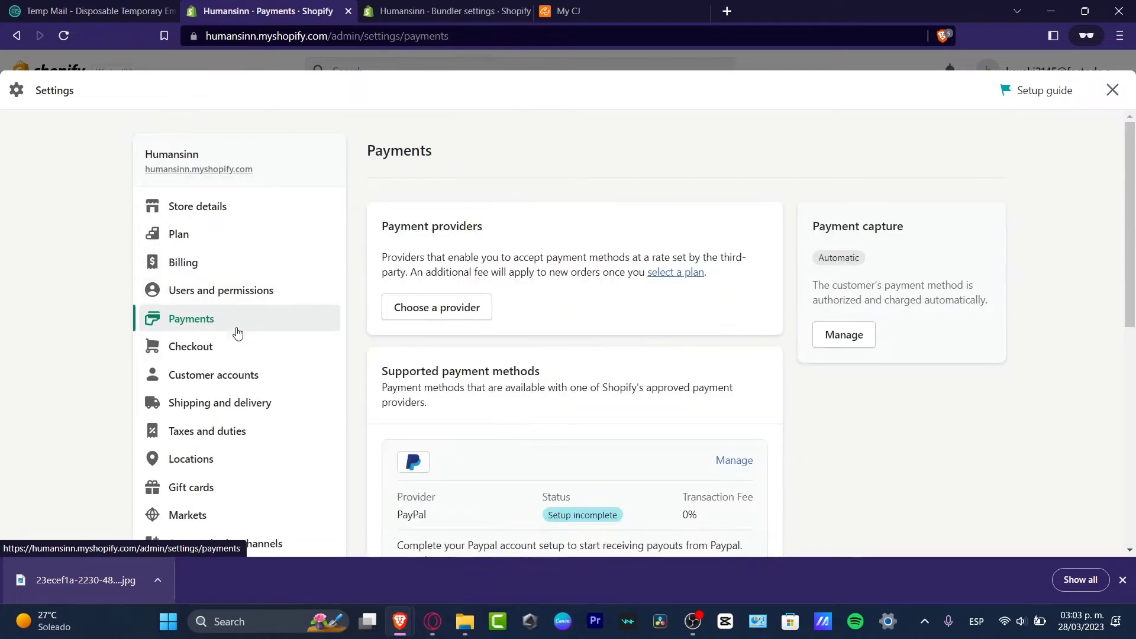
{"action": "left_click_drag", "start_coordinate": [401, 228], "coordinate": [494, 222]}
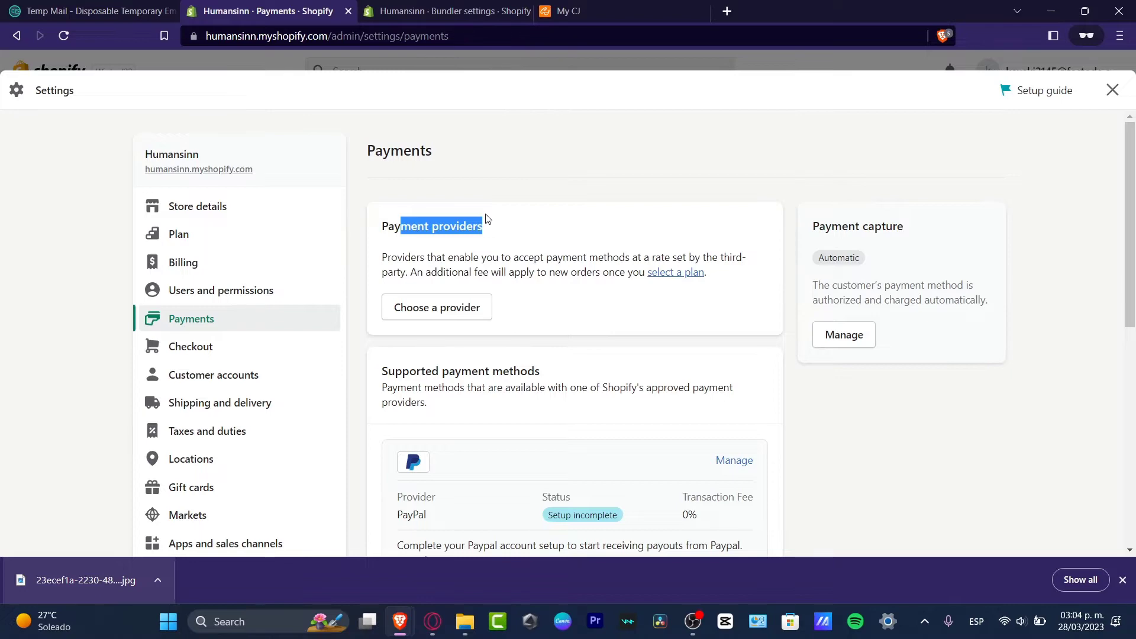
{"action": "left_click", "coordinate": [368, 6]}
Open the live storefront and view the Shell pearl earrings product page.
{"action": "left_click", "coordinate": [73, 320]}
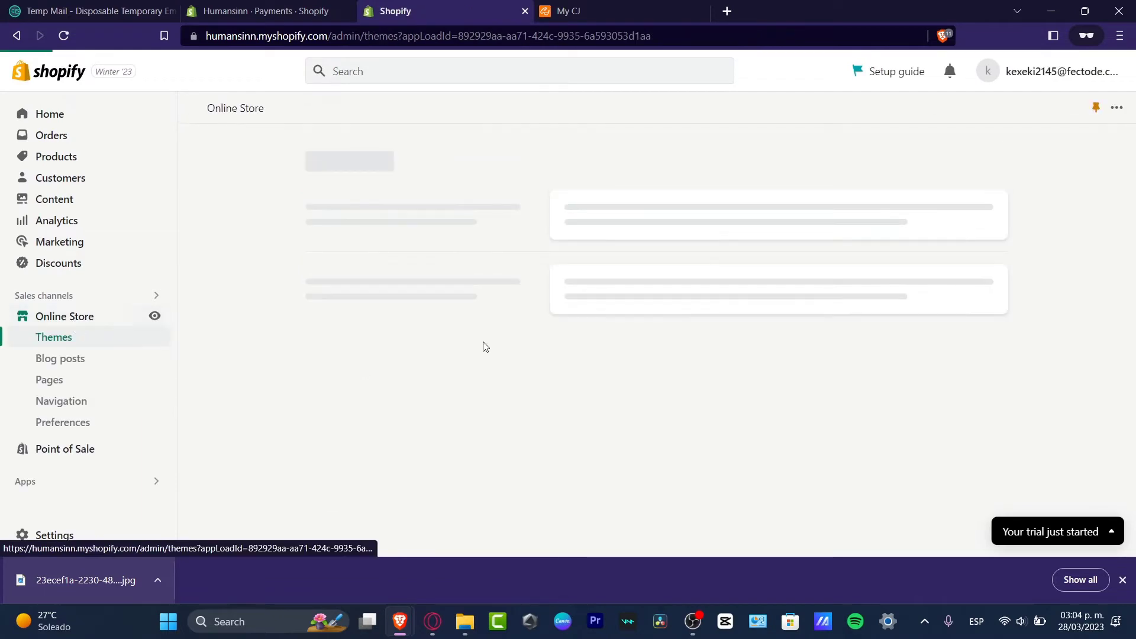
{"action": "left_click", "coordinate": [156, 316]}
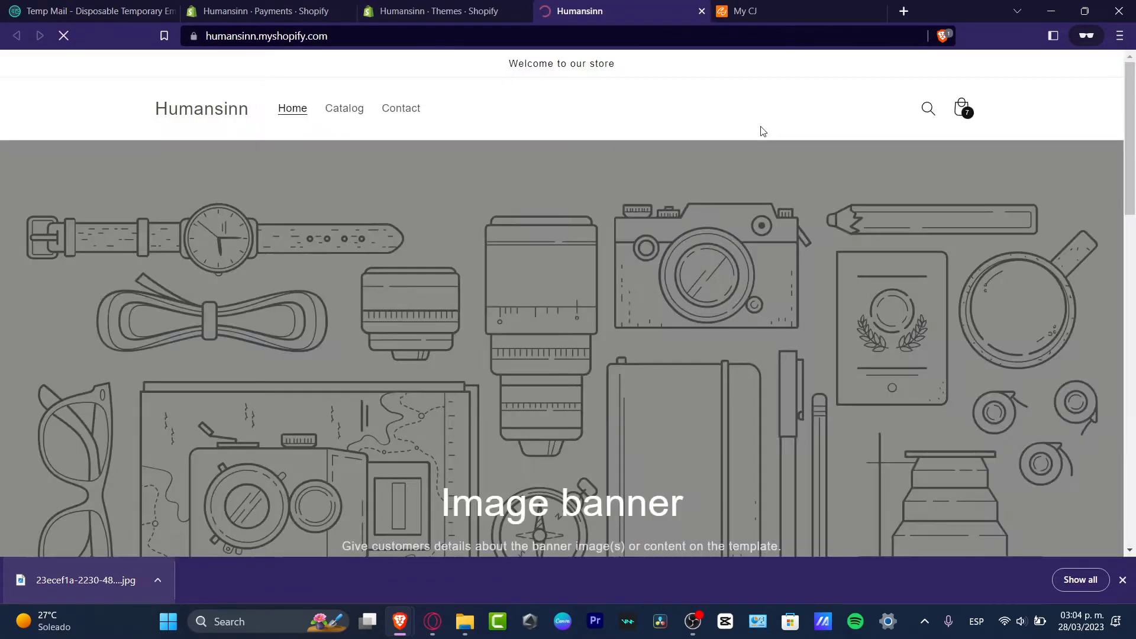
{"action": "scroll", "coordinate": [712, 333], "scroll_direction": "down", "scroll_amount": 10}
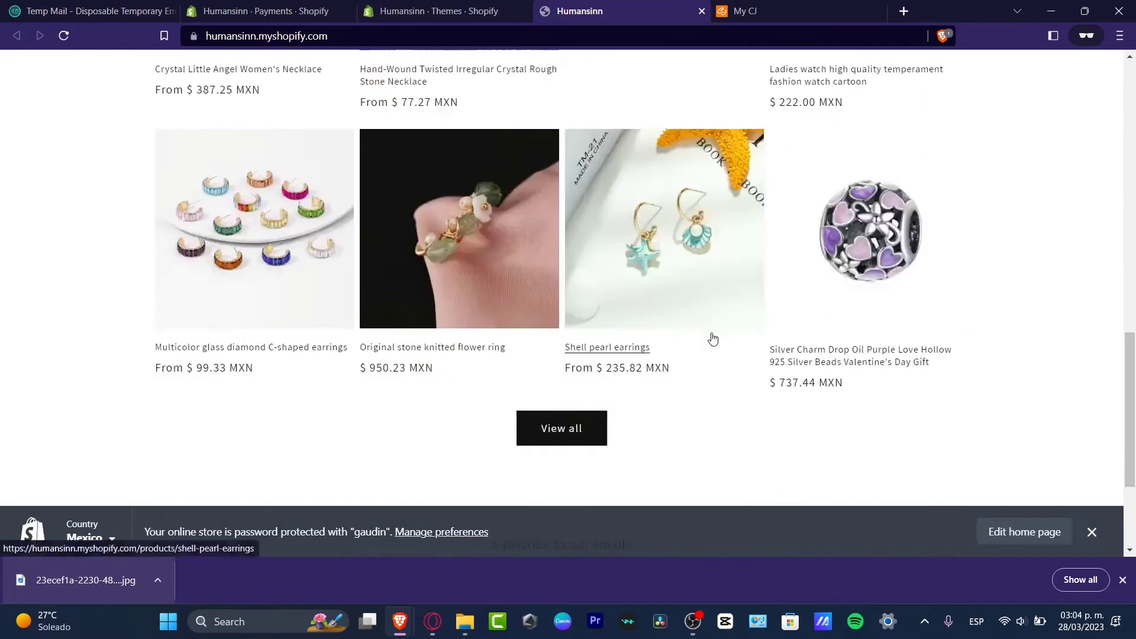
{"action": "left_click", "coordinate": [645, 379]}
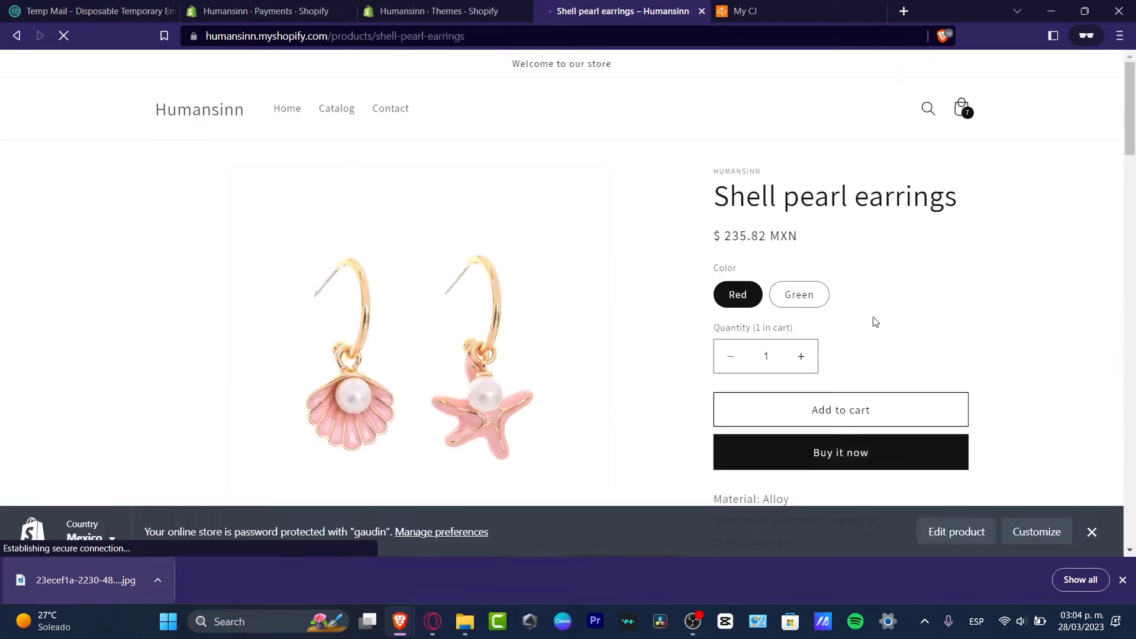
{"action": "scroll", "coordinate": [899, 328], "scroll_direction": "down", "scroll_amount": 3}
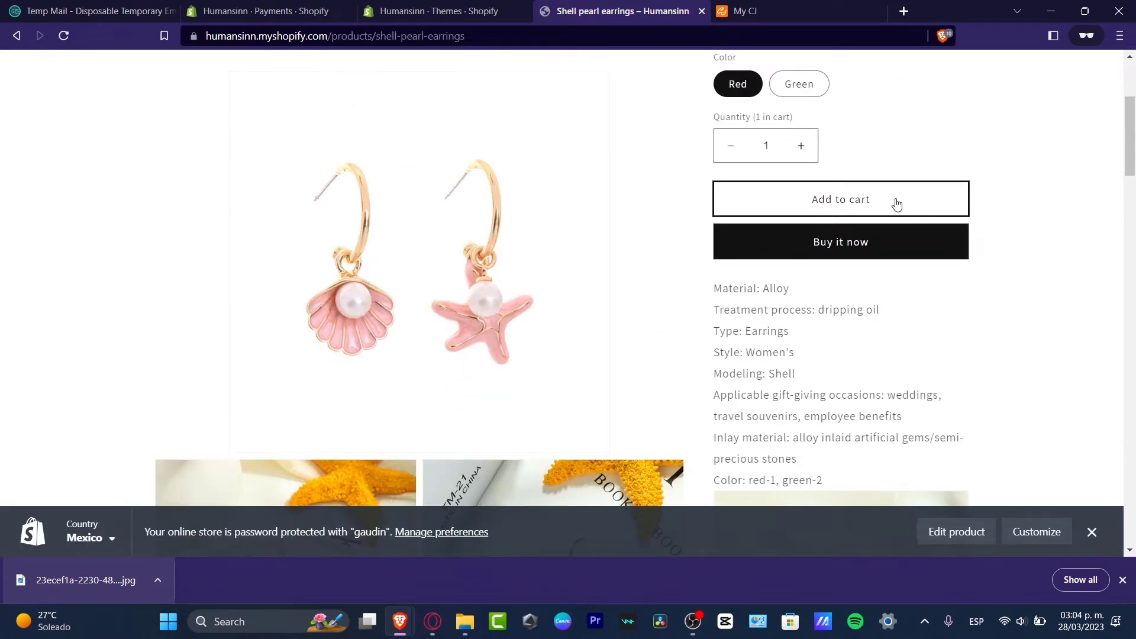
{"action": "scroll", "coordinate": [896, 205], "scroll_direction": "up", "scroll_amount": 3}
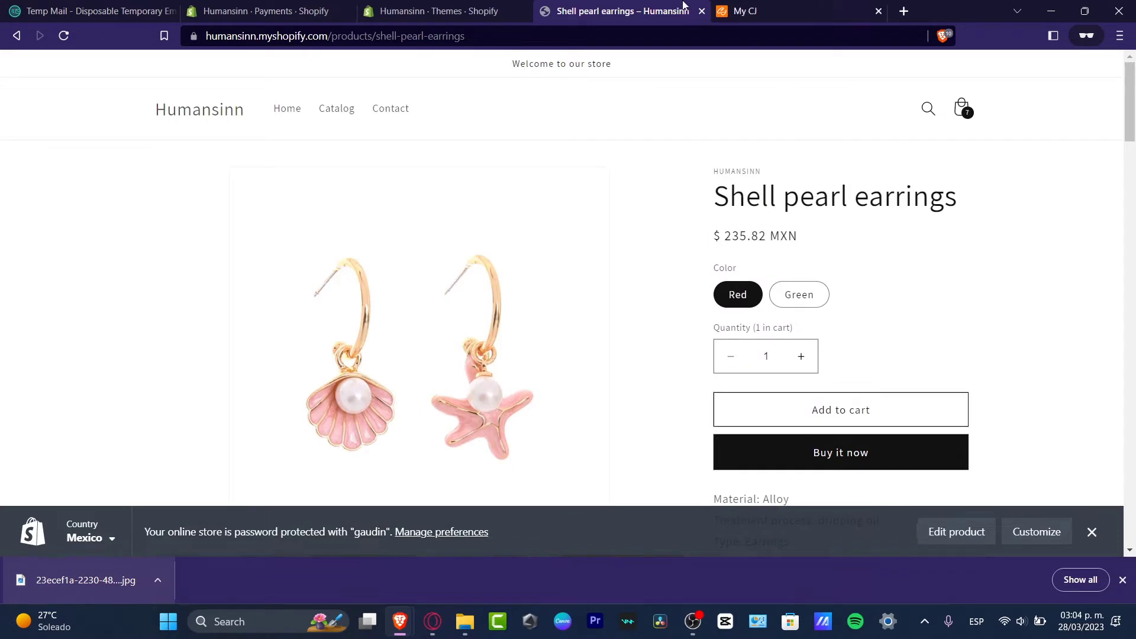
Close the Themes admin tab, return to Payments, and recheck the earrings product page.
{"action": "left_click", "coordinate": [436, 8]}
{"action": "left_click", "coordinate": [313, 10]}
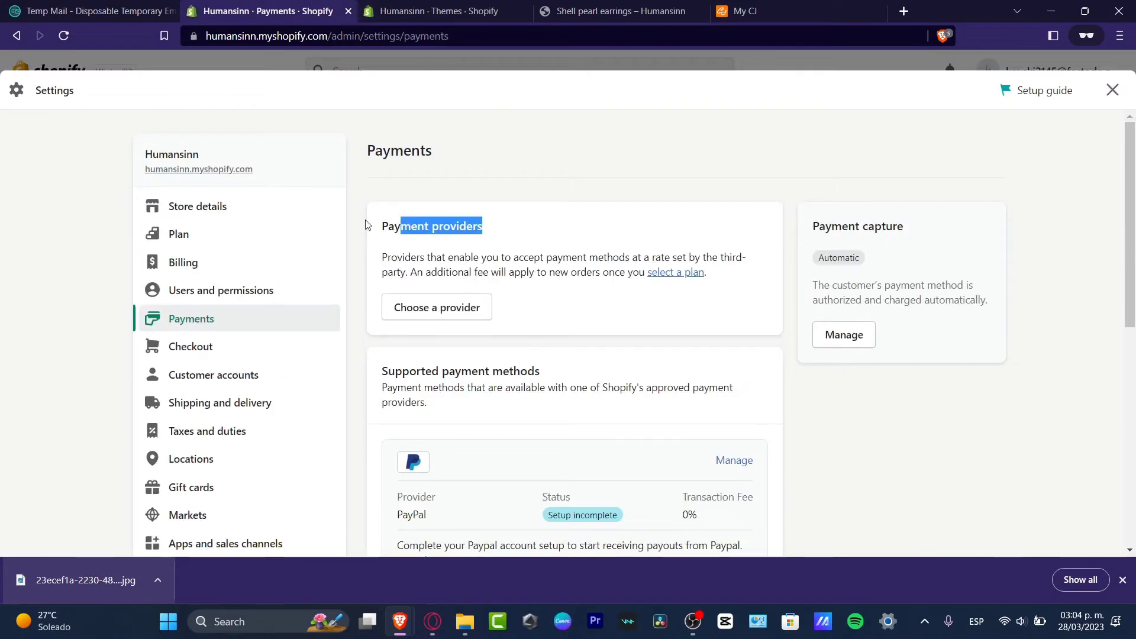
{"action": "left_click", "coordinate": [503, 10]}
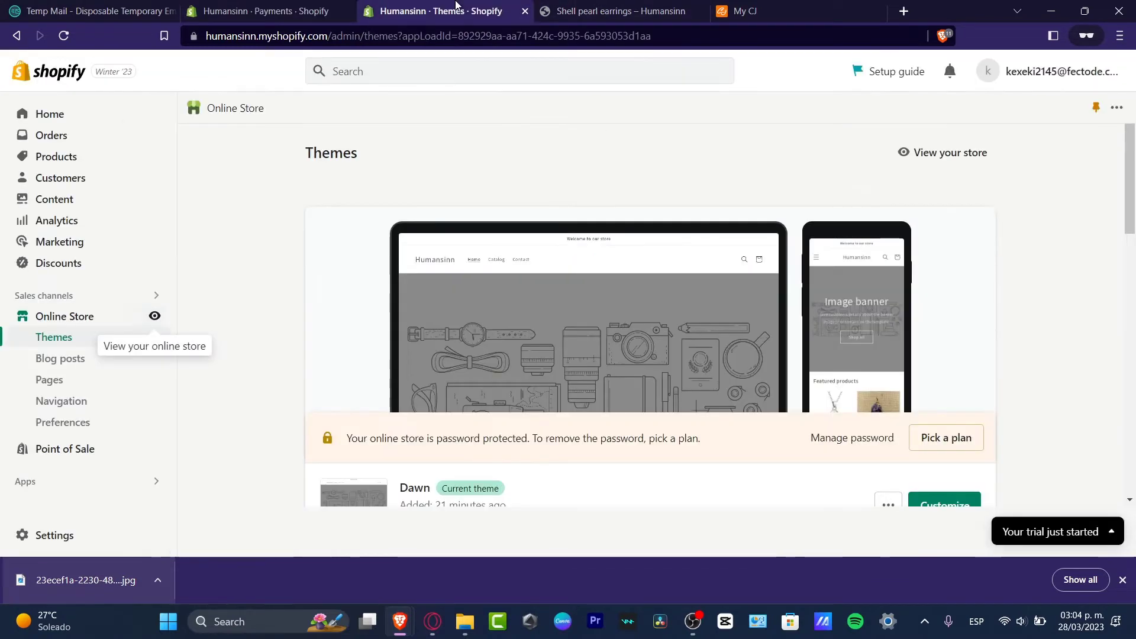
{"action": "left_click", "coordinate": [524, 11]}
{"action": "left_click", "coordinate": [278, 11]}
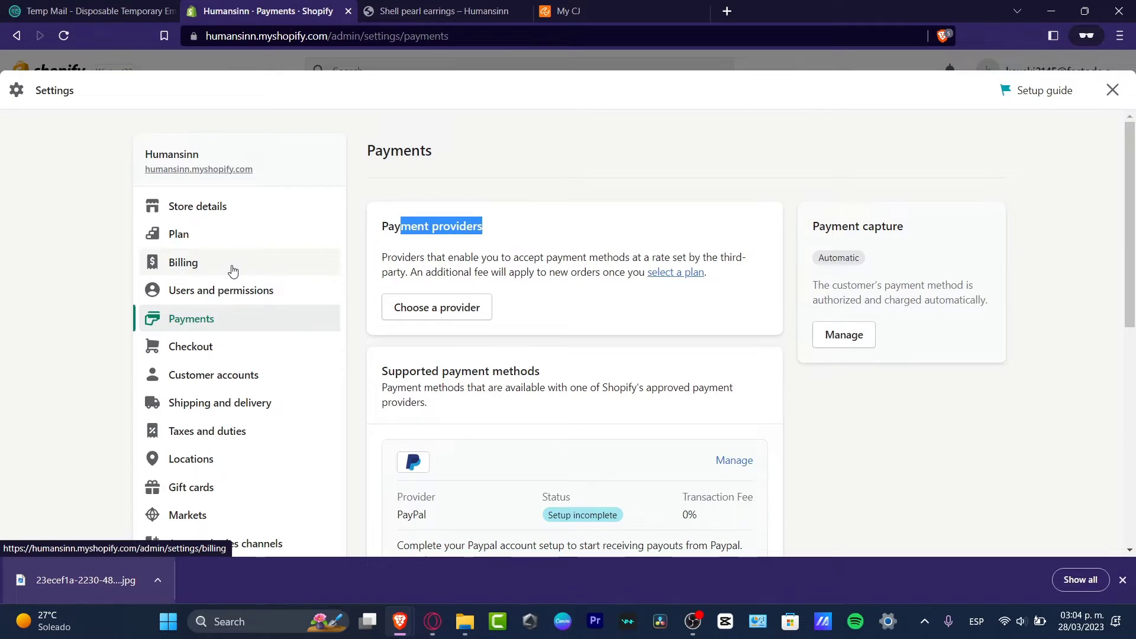
{"action": "left_click", "coordinate": [430, 10]}
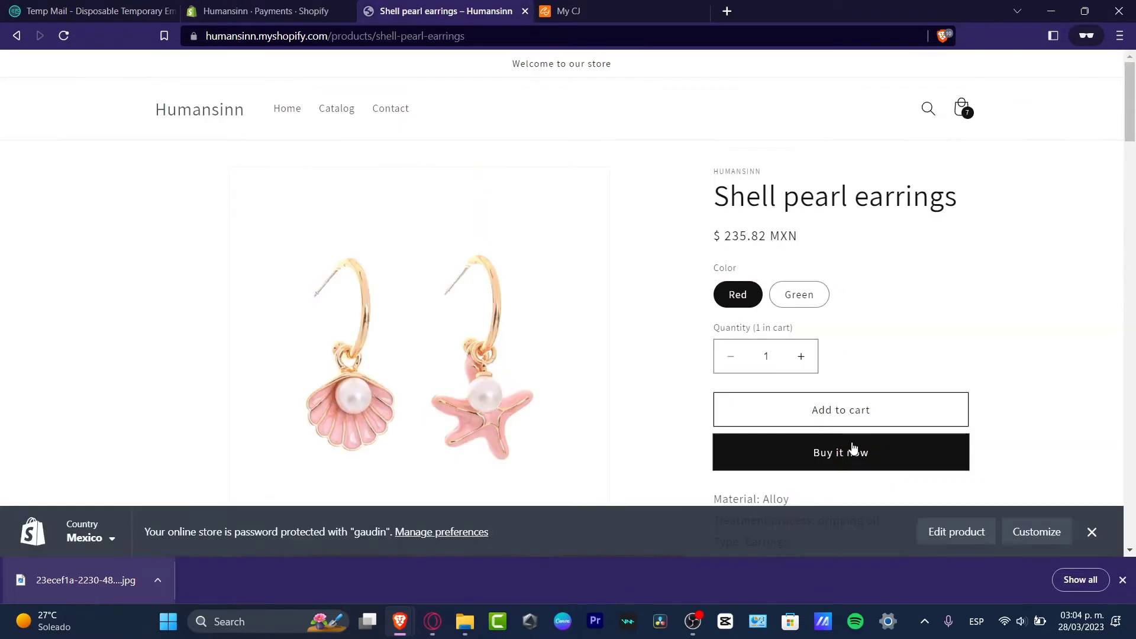
{"action": "scroll", "coordinate": [913, 474], "scroll_direction": "down", "scroll_amount": 3}
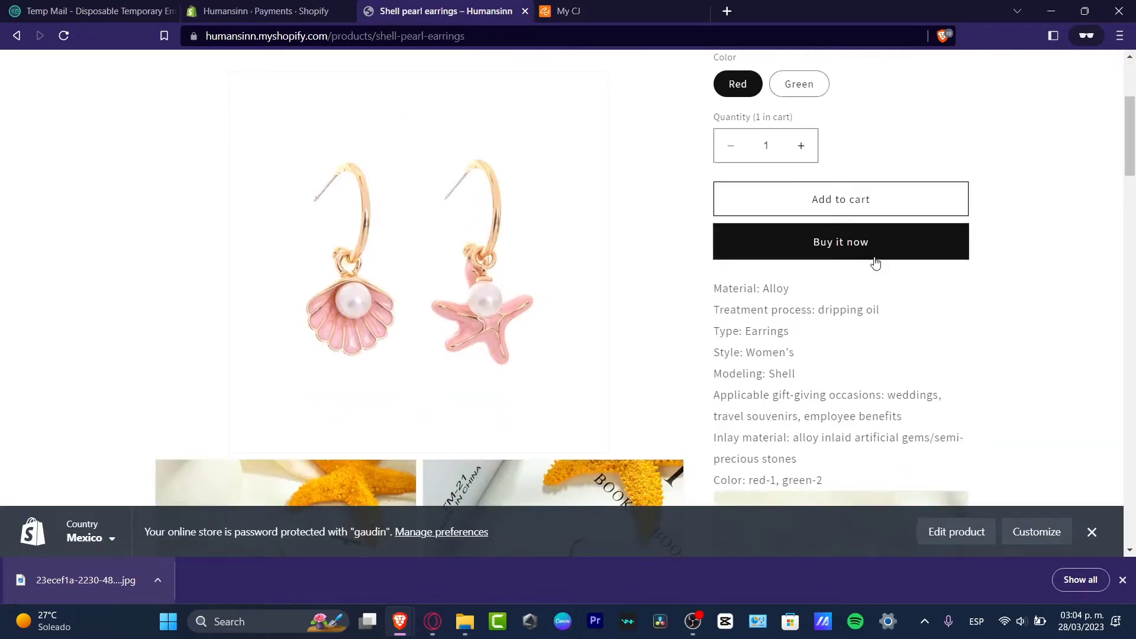
Filter third-party payment providers to Apple Pay, PayPal, Visa and Mastercard.
{"action": "left_click", "coordinate": [266, 10]}
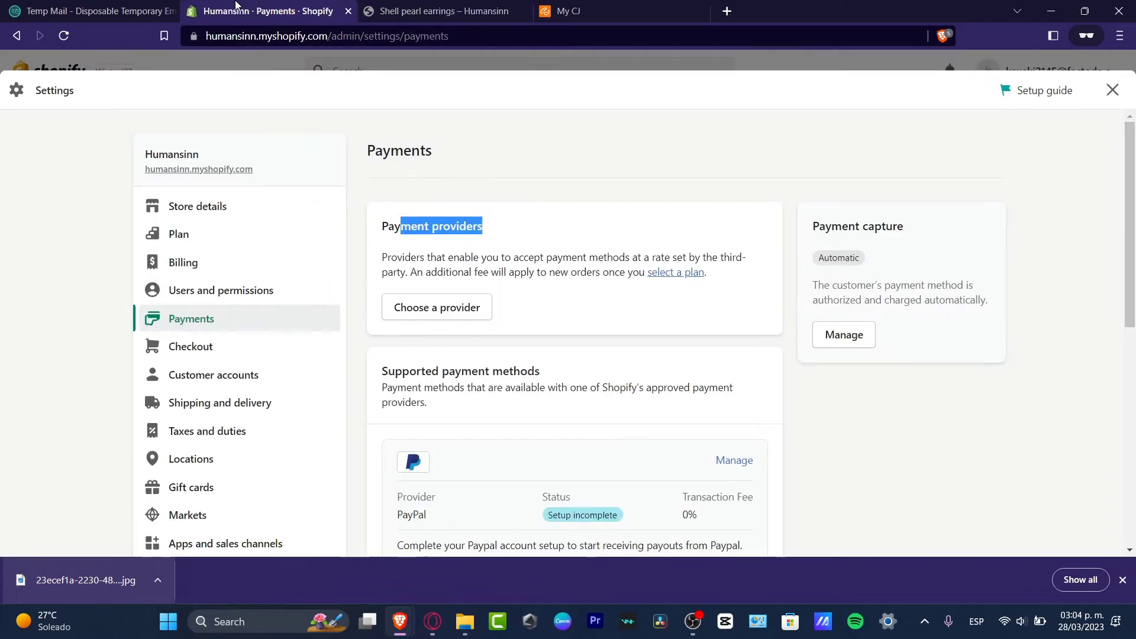
{"action": "left_click", "coordinate": [439, 305]}
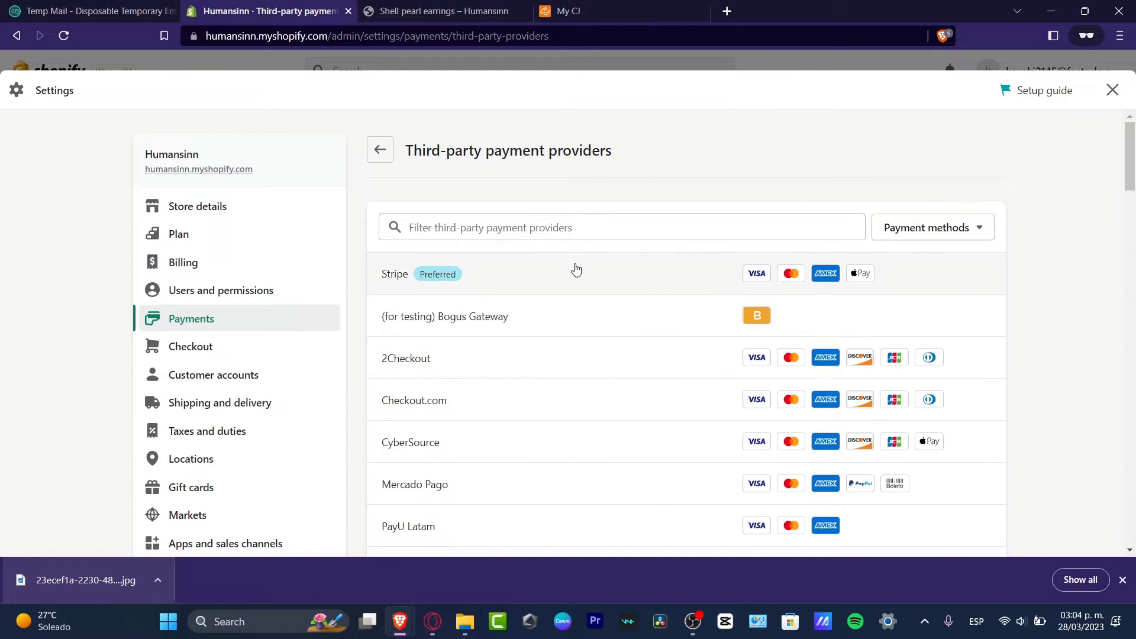
{"action": "left_click", "coordinate": [911, 236]}
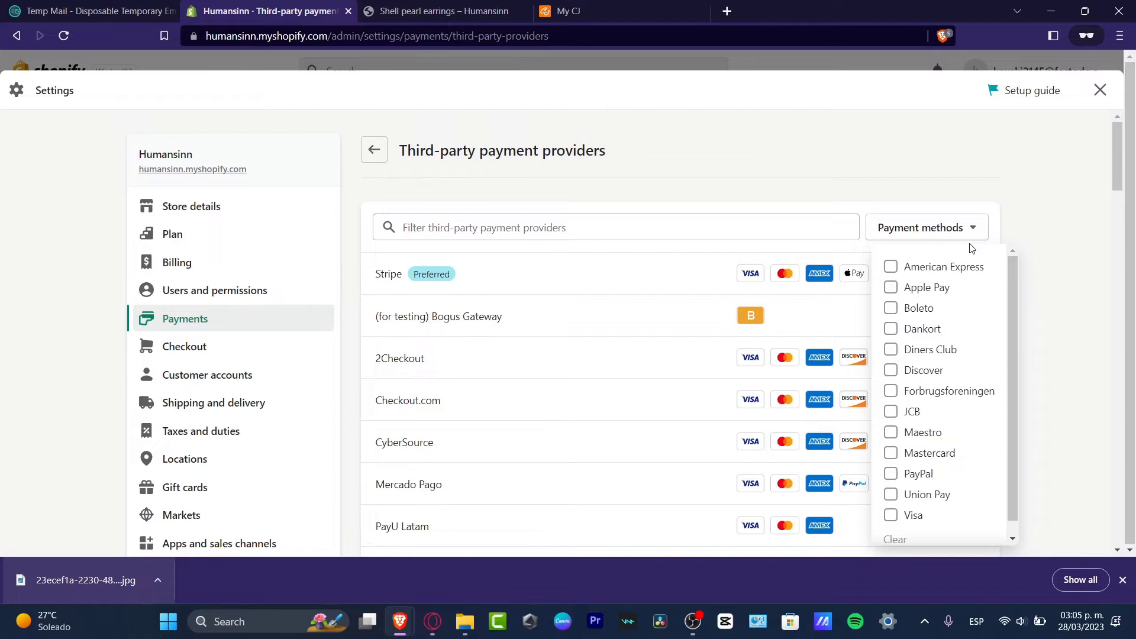
{"action": "left_click", "coordinate": [892, 288]}
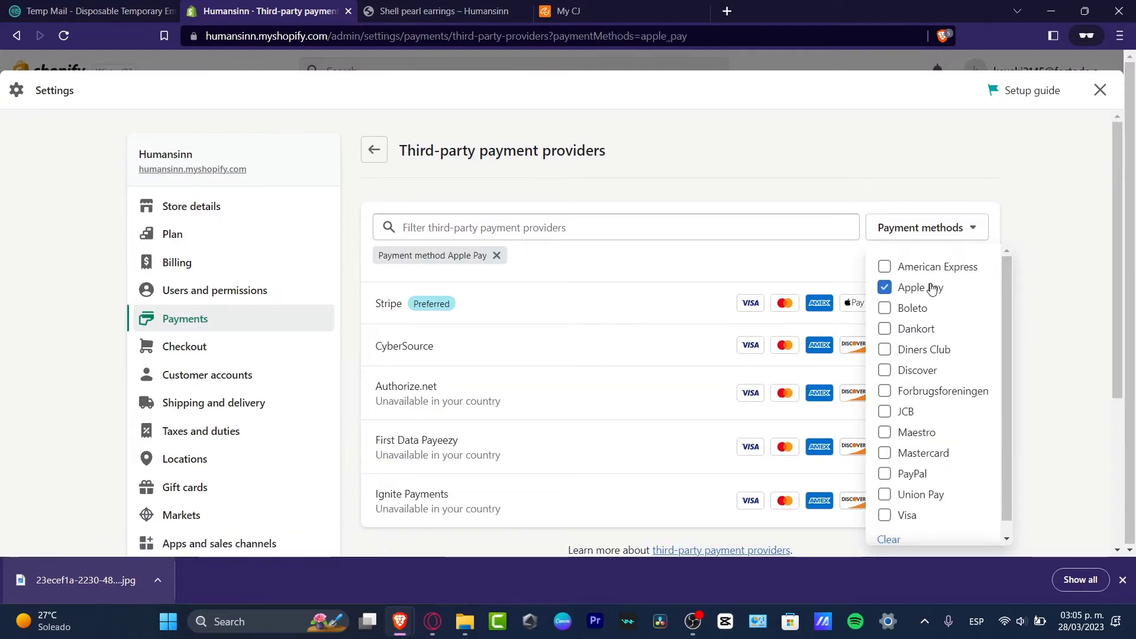
{"action": "left_click", "coordinate": [912, 475]}
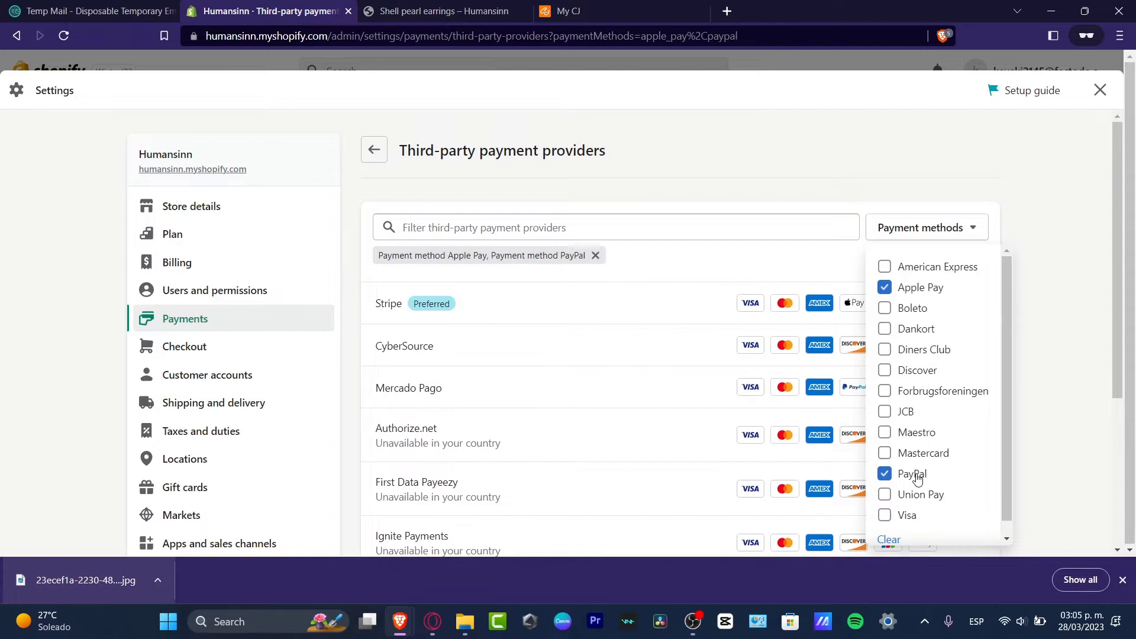
{"action": "left_click", "coordinate": [913, 516]}
{"action": "left_click", "coordinate": [946, 451]}
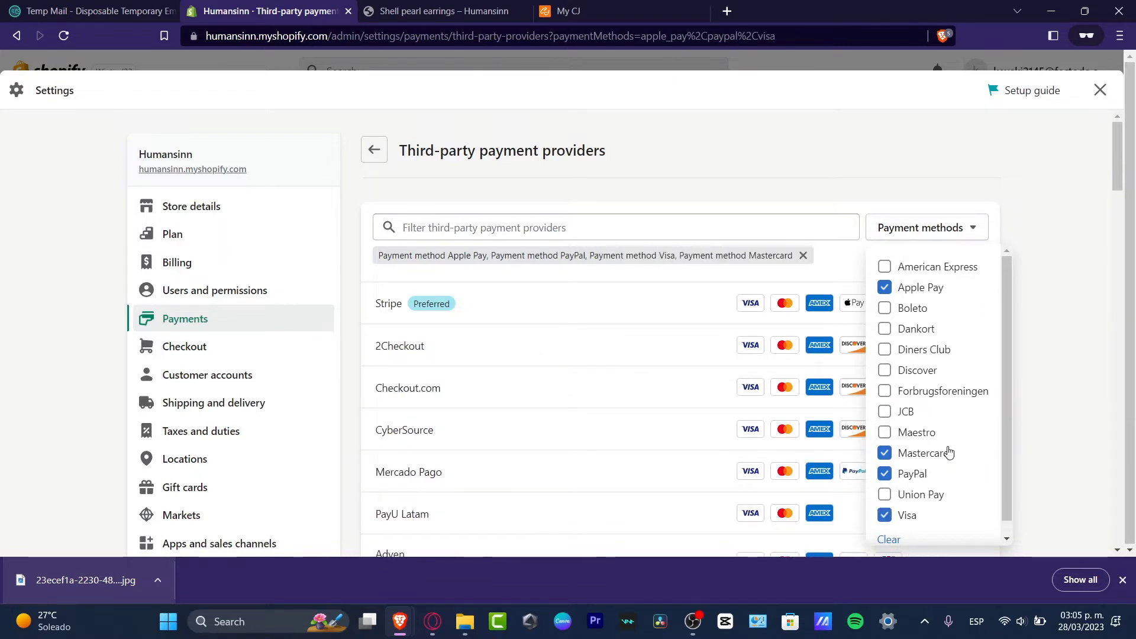
{"action": "left_click", "coordinate": [1015, 319]}
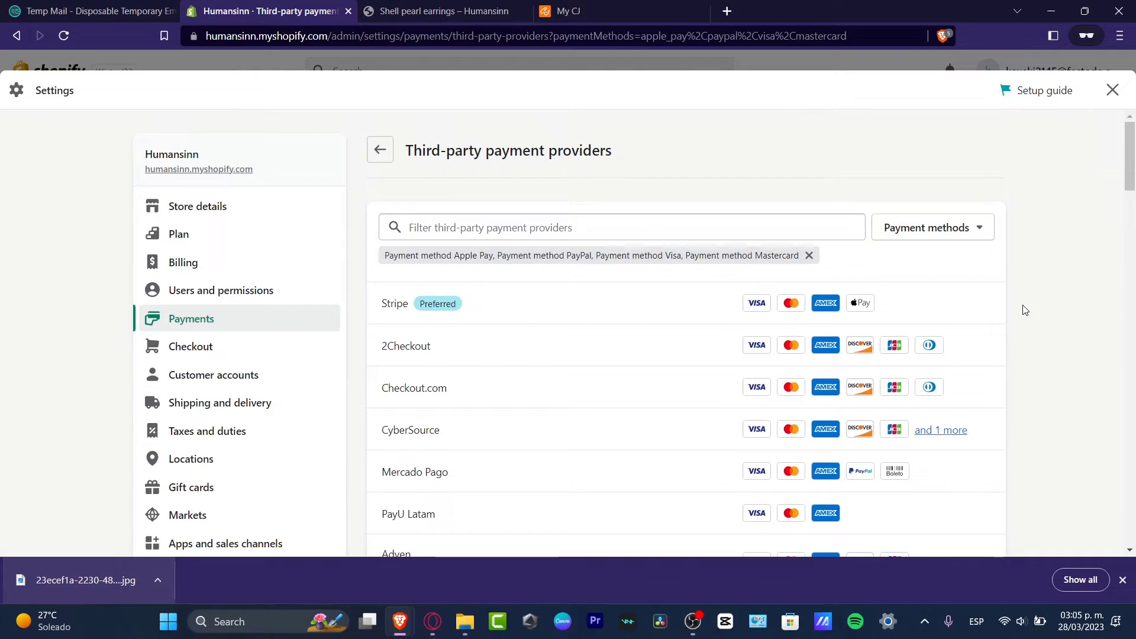
Scroll through the filtered provider list, with Stripe marked Preferred.
{"action": "scroll", "coordinate": [1025, 310], "scroll_direction": "down", "scroll_amount": 15}
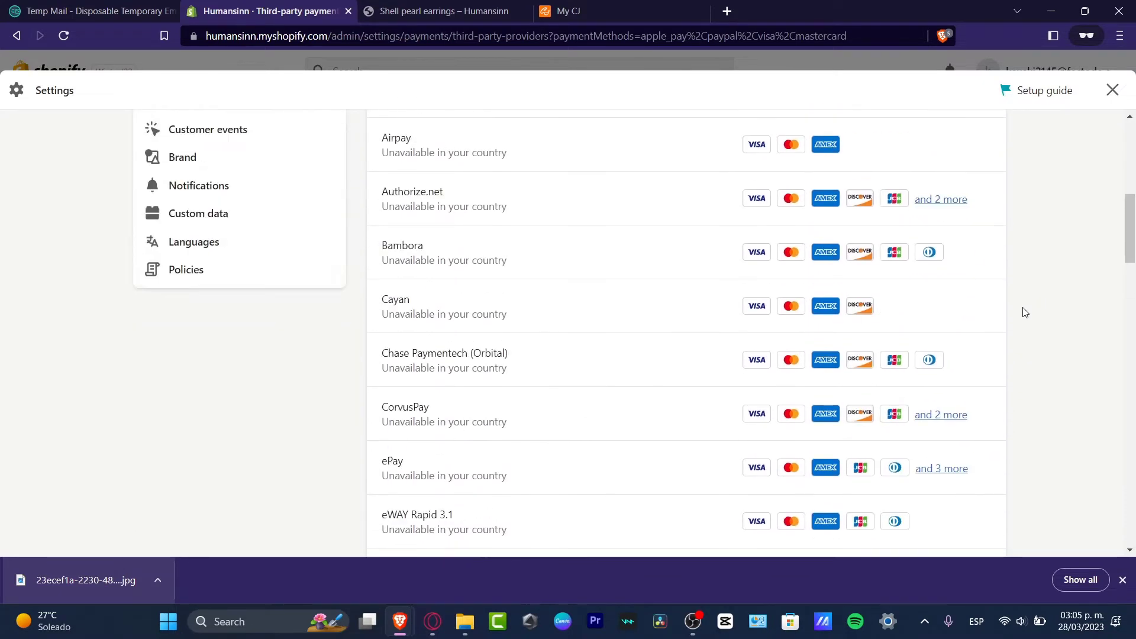
{"action": "scroll", "coordinate": [1025, 312], "scroll_direction": "up", "scroll_amount": 7}
{"action": "scroll", "coordinate": [1025, 312], "scroll_direction": "down", "scroll_amount": 3}
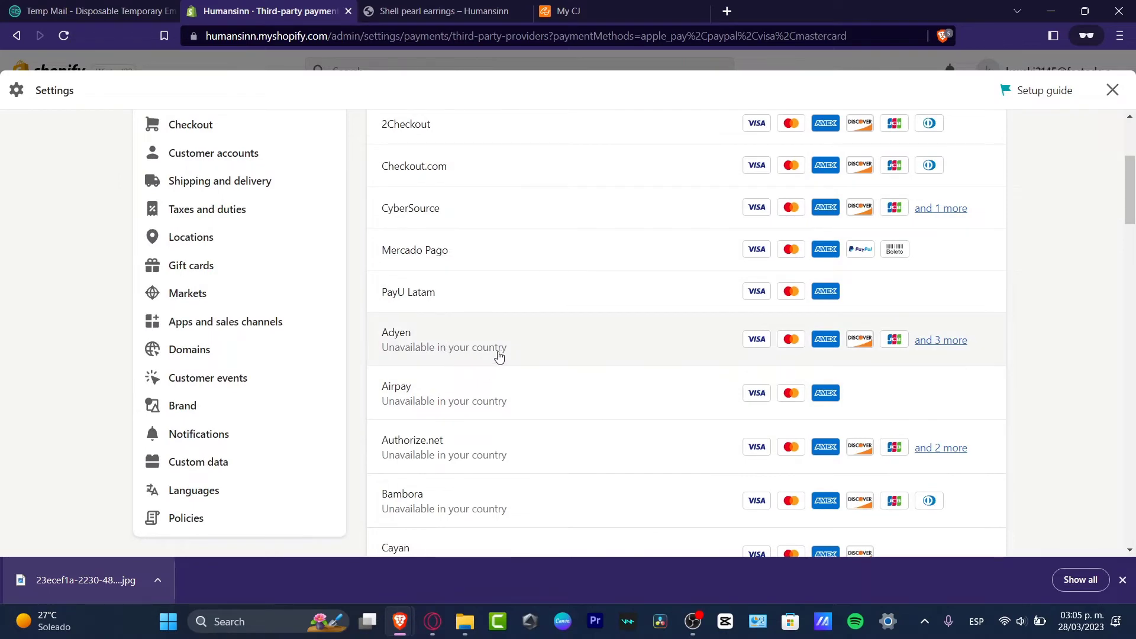
{"action": "scroll", "coordinate": [597, 416], "scroll_direction": "up", "scroll_amount": 2}
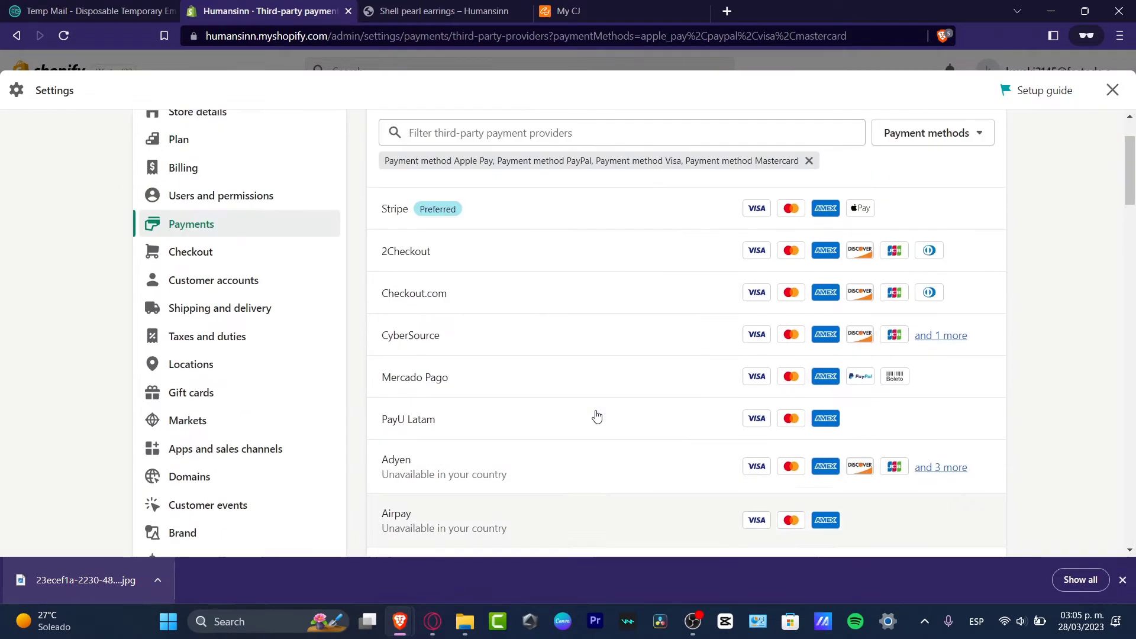
{"action": "scroll", "coordinate": [596, 416], "scroll_direction": "up", "scroll_amount": 2}
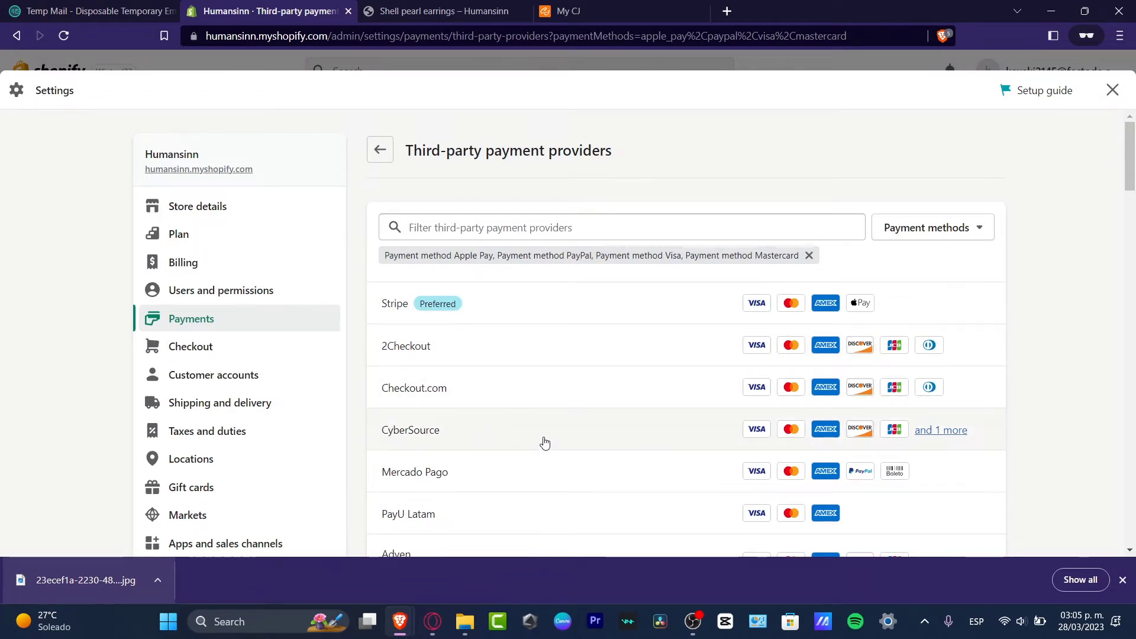
{"action": "scroll", "coordinate": [541, 442], "scroll_direction": "down", "scroll_amount": 4}
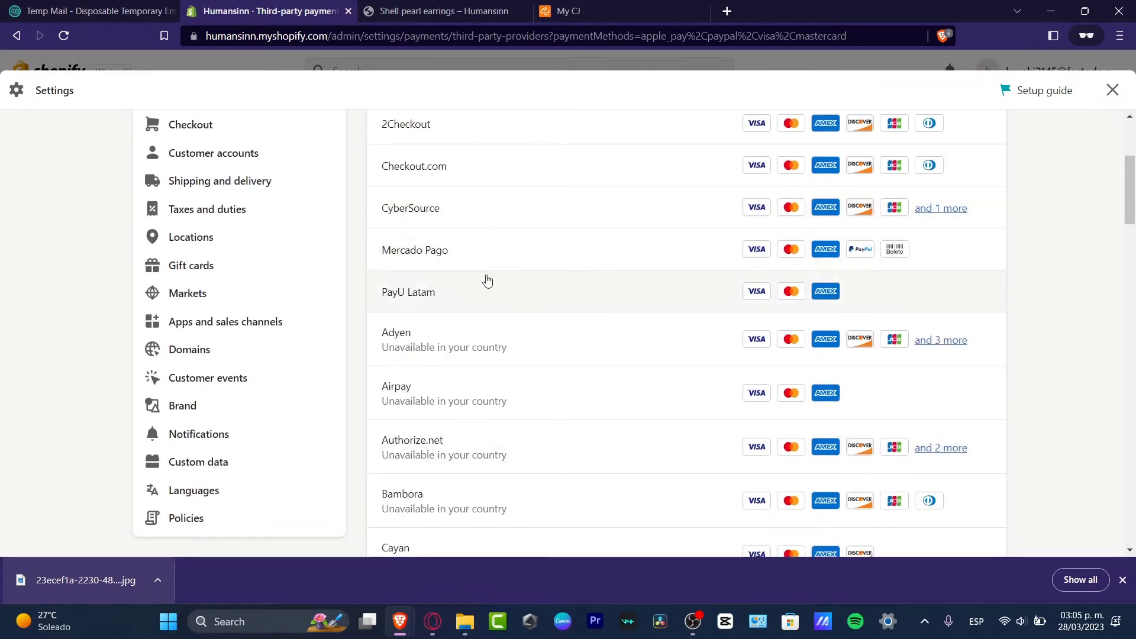
{"action": "scroll", "coordinate": [540, 259], "scroll_direction": "up", "scroll_amount": 4}
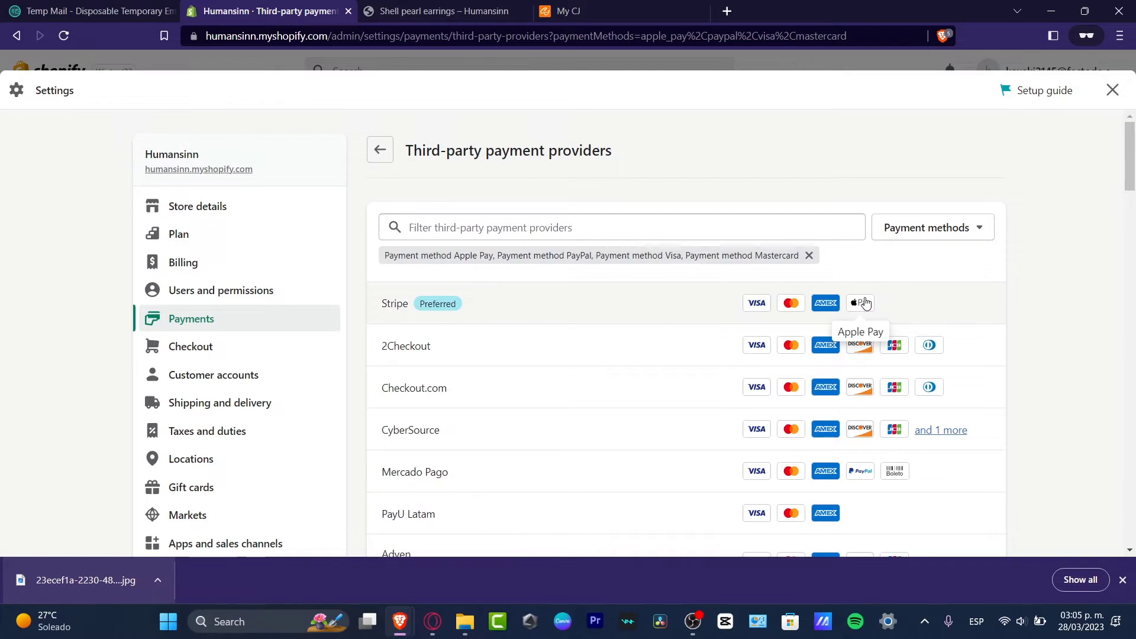
Start Stripe signup and submit the pasted account e-mail address.
{"action": "left_click", "coordinate": [558, 297]}
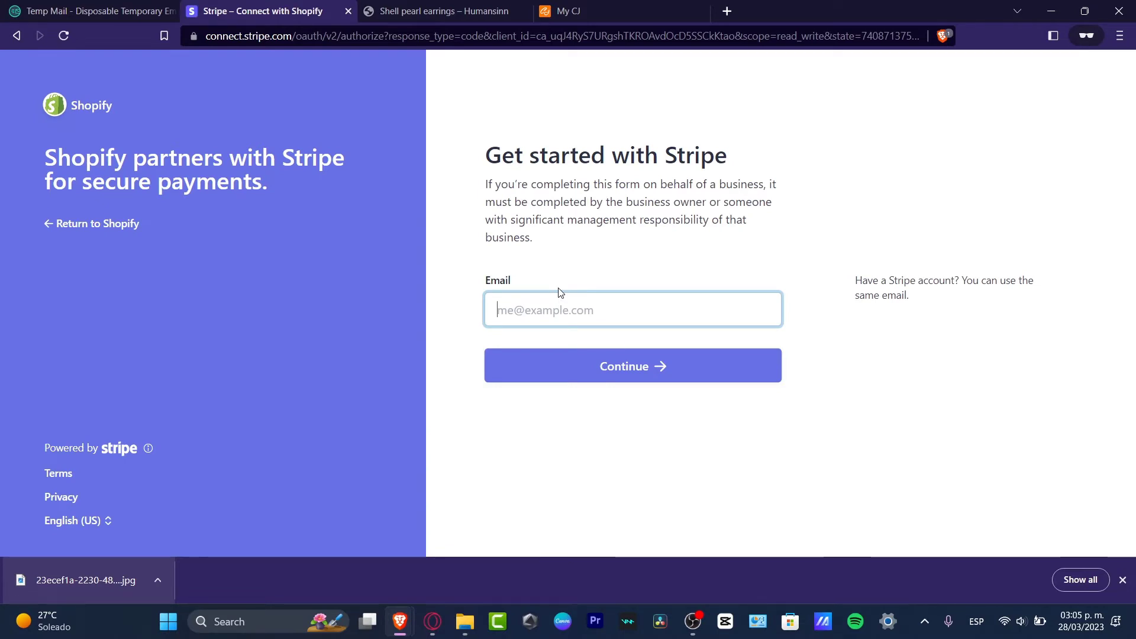
{"action": "key", "text": "ctrl+v"}
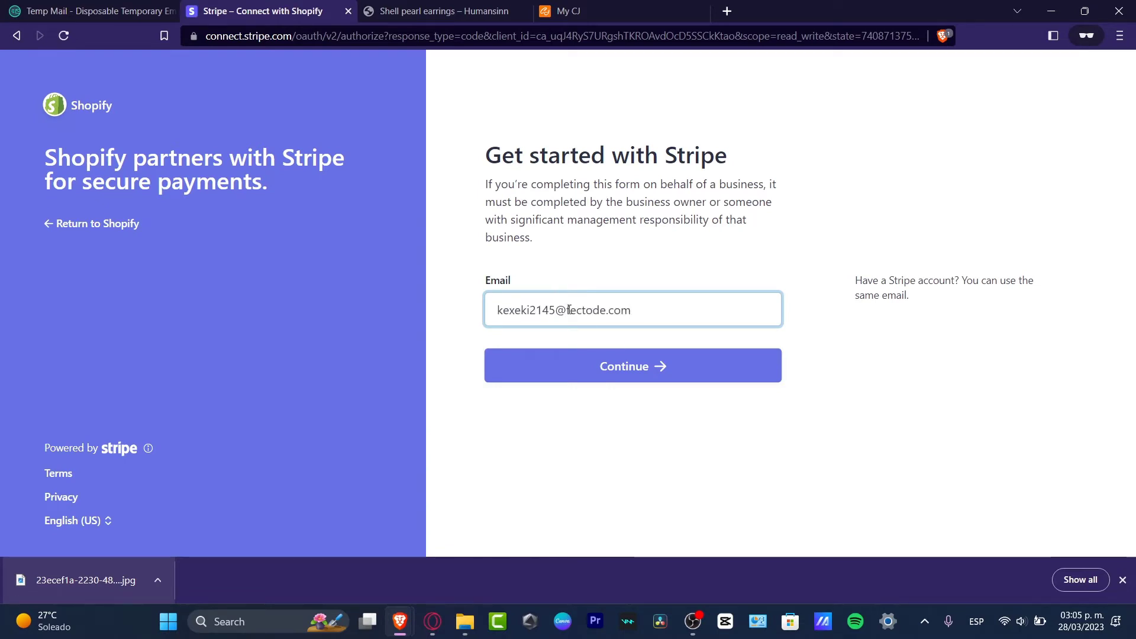
{"action": "left_click", "coordinate": [627, 364]}
Enter and retype a strong Stripe account password, then submit it.
{"action": "left_click", "coordinate": [699, 419]}
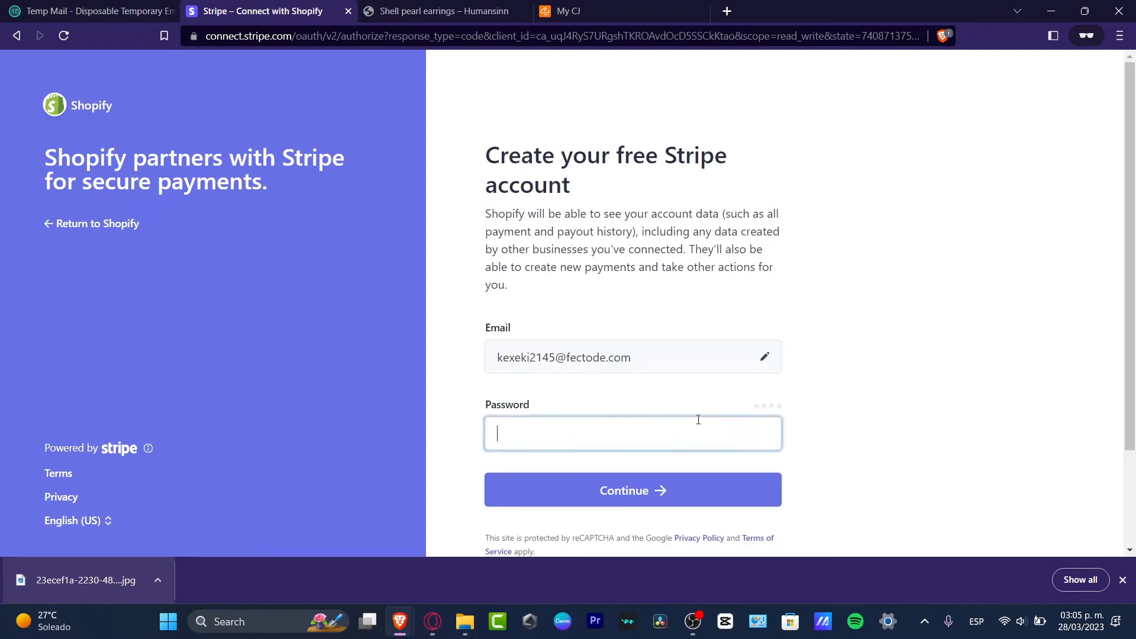
{"action": "type", "text": "*********"}
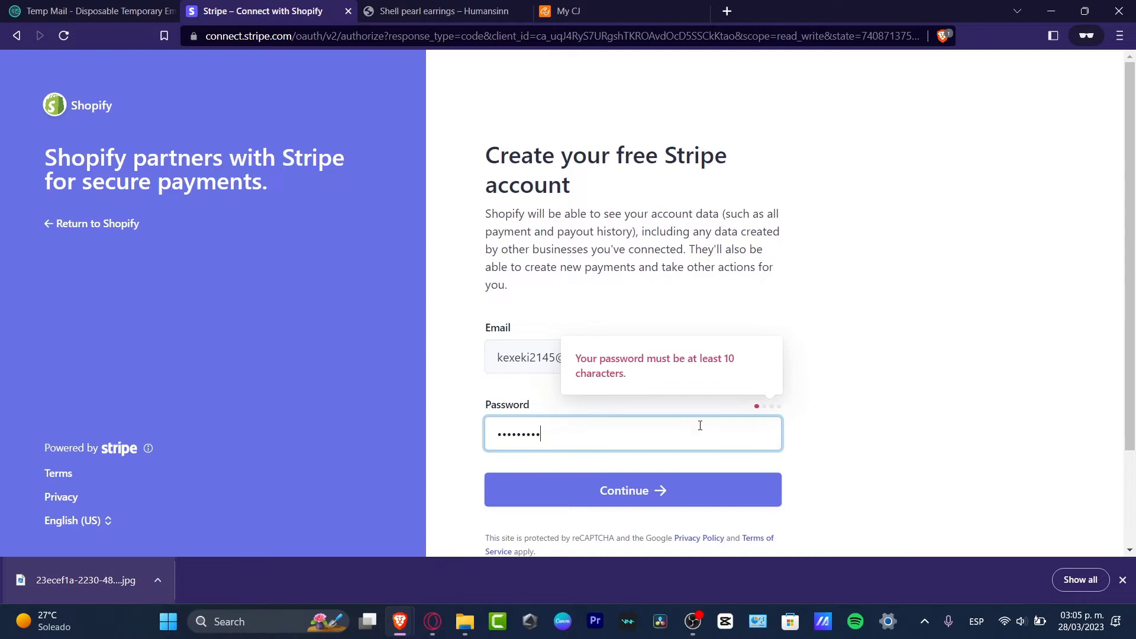
{"action": "left_click", "coordinate": [711, 483]}
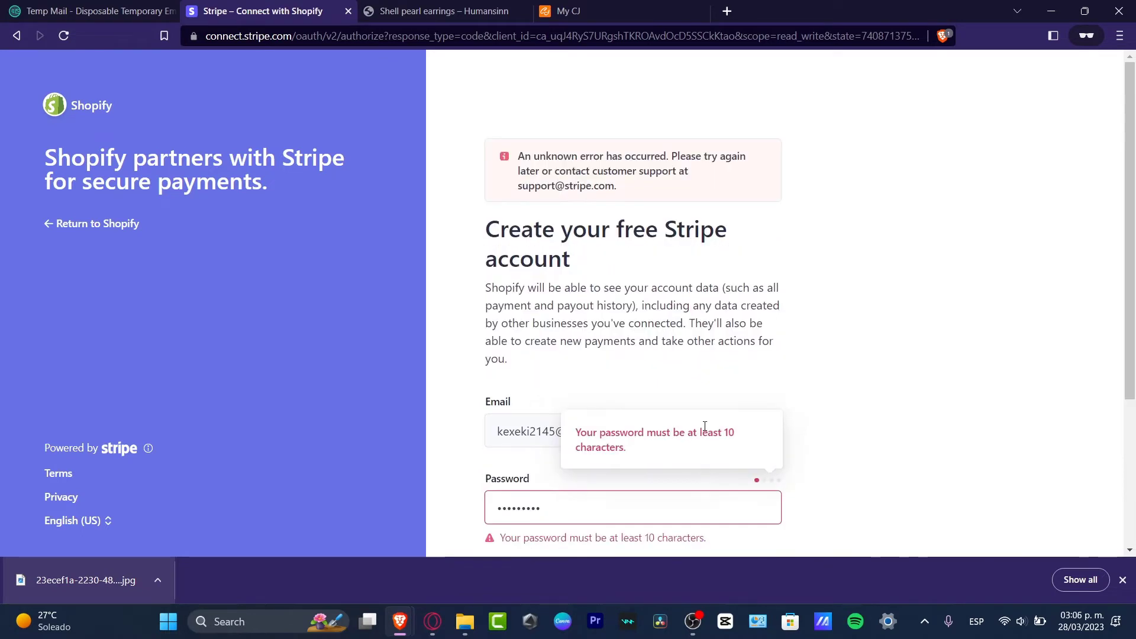
{"action": "double_click", "coordinate": [712, 498]}
{"action": "type", "text": "**"}
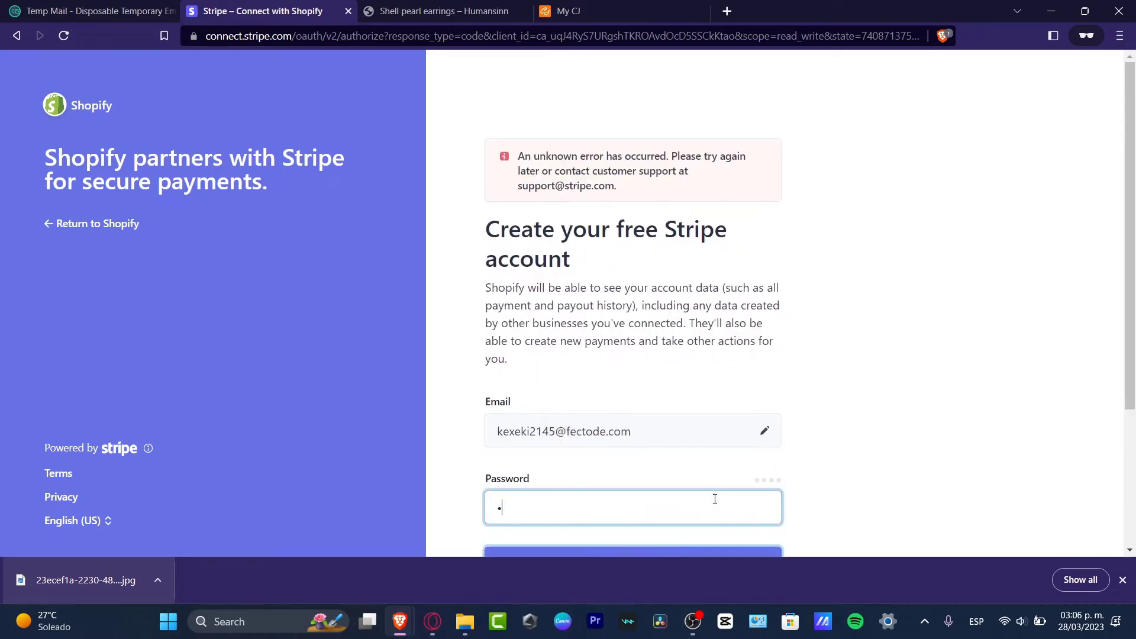
{"action": "type", "text": "*********"}
{"action": "scroll", "coordinate": [756, 535], "scroll_direction": "down", "scroll_amount": 3}
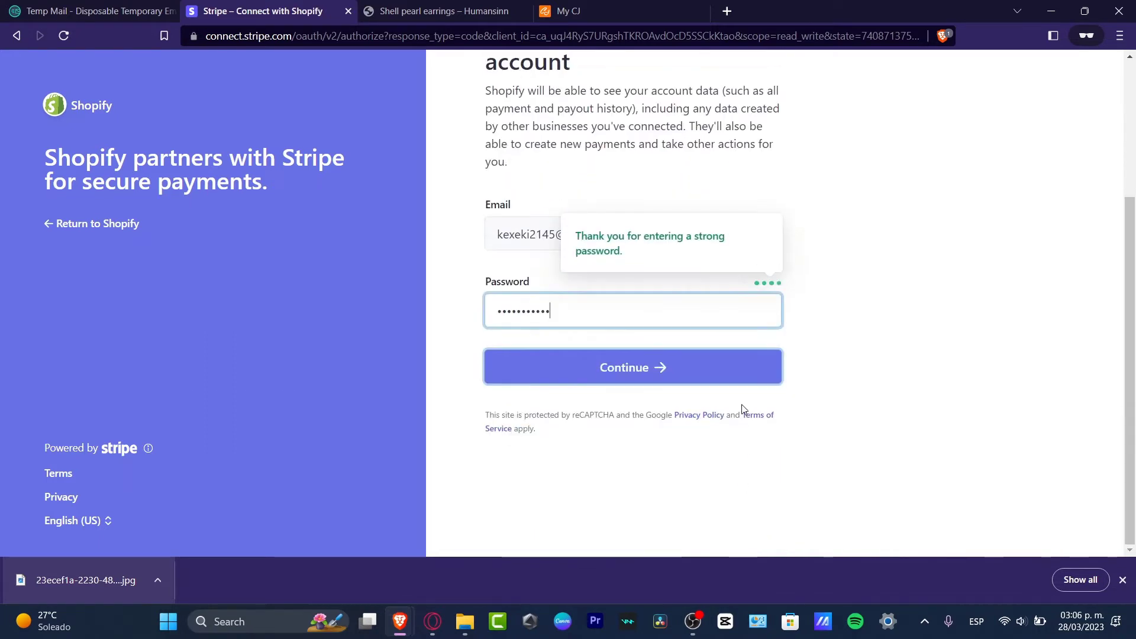
{"action": "left_click", "coordinate": [726, 368]}
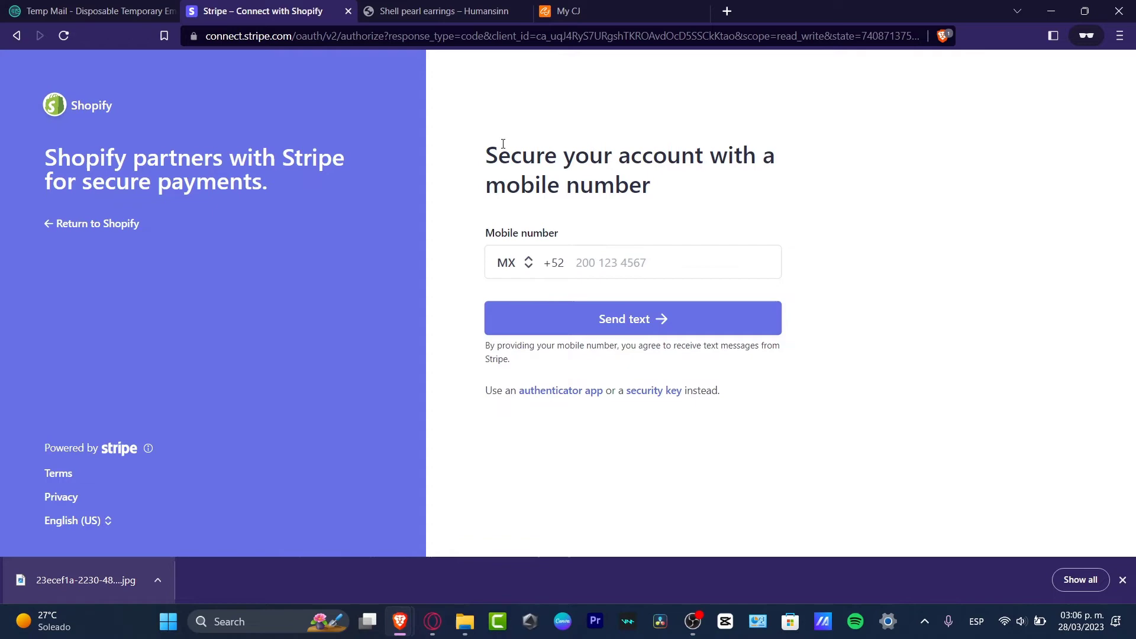
Go back to the store's Payments settings and follow PayPal's 'Complete account setup' link.
{"action": "left_click", "coordinate": [367, 44]}
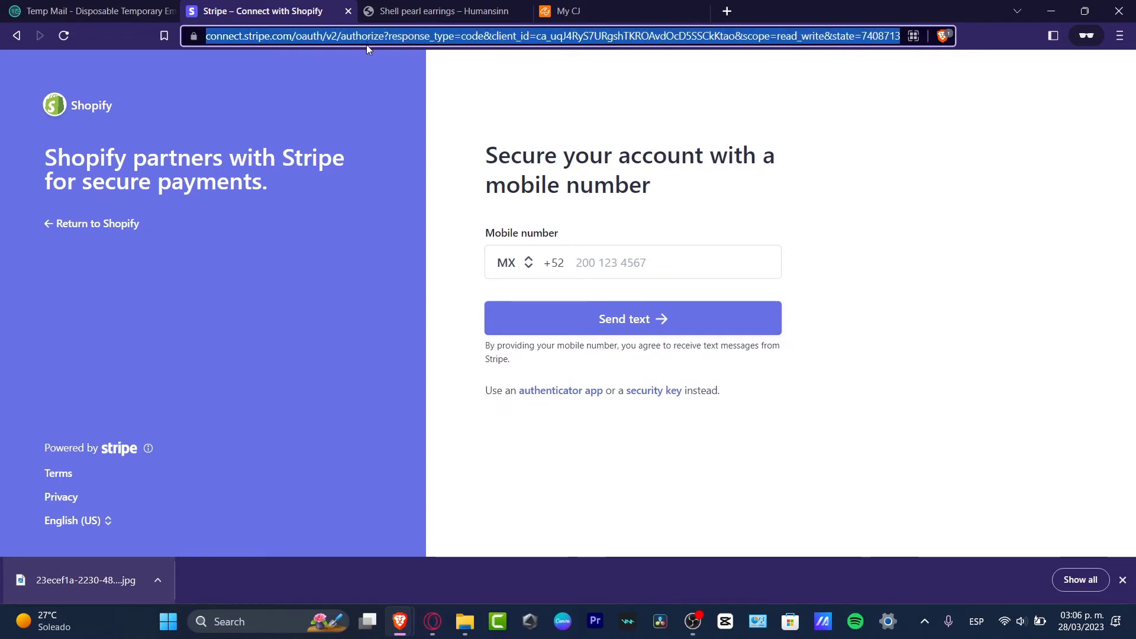
{"action": "key", "text": "alt+Left"}
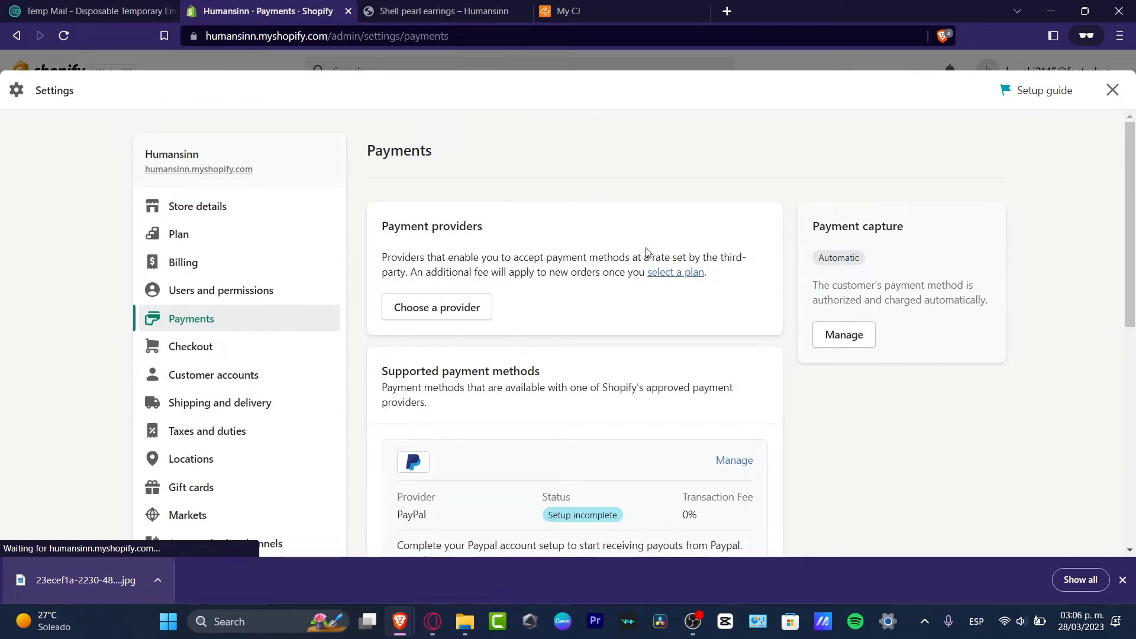
{"action": "scroll", "coordinate": [648, 252], "scroll_direction": "down", "scroll_amount": 7}
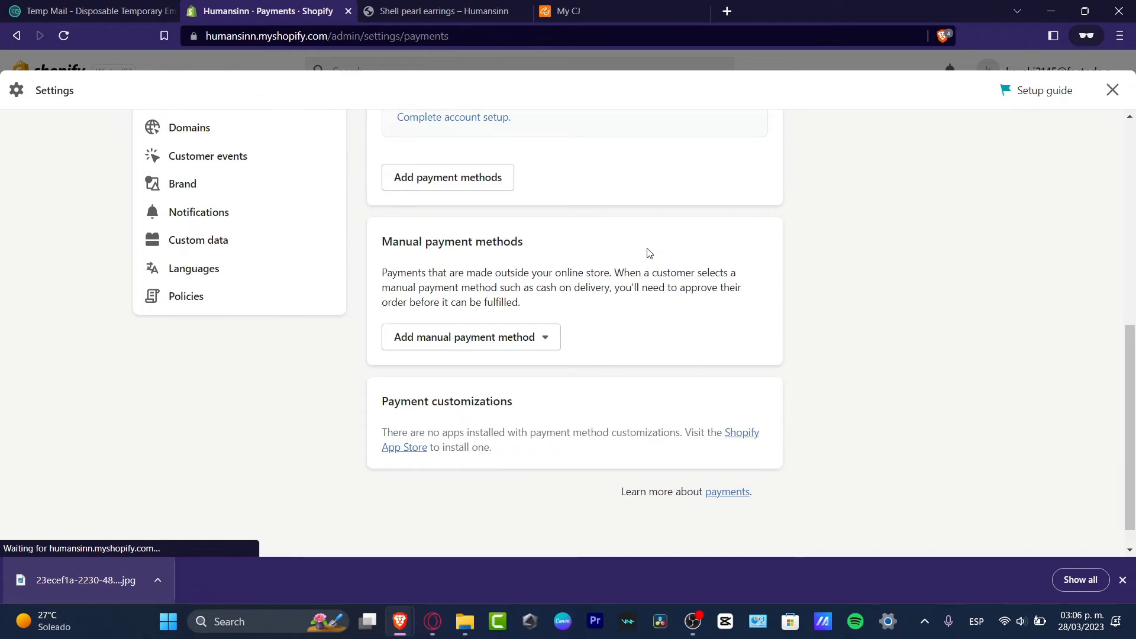
{"action": "scroll", "coordinate": [647, 252], "scroll_direction": "up", "scroll_amount": 4}
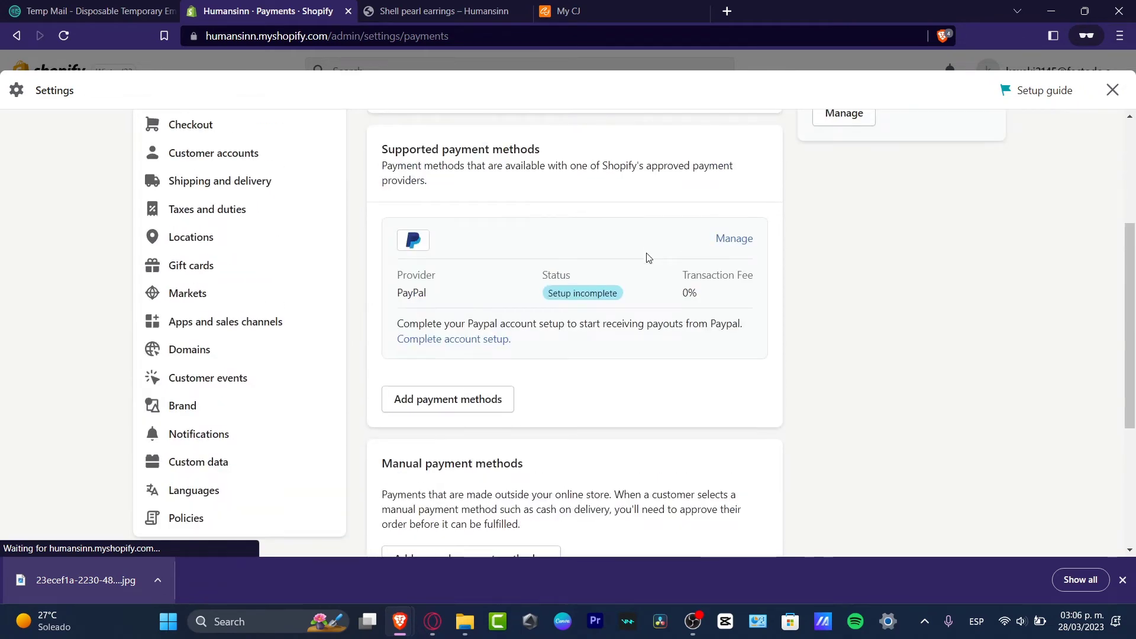
{"action": "left_click", "coordinate": [481, 340]}
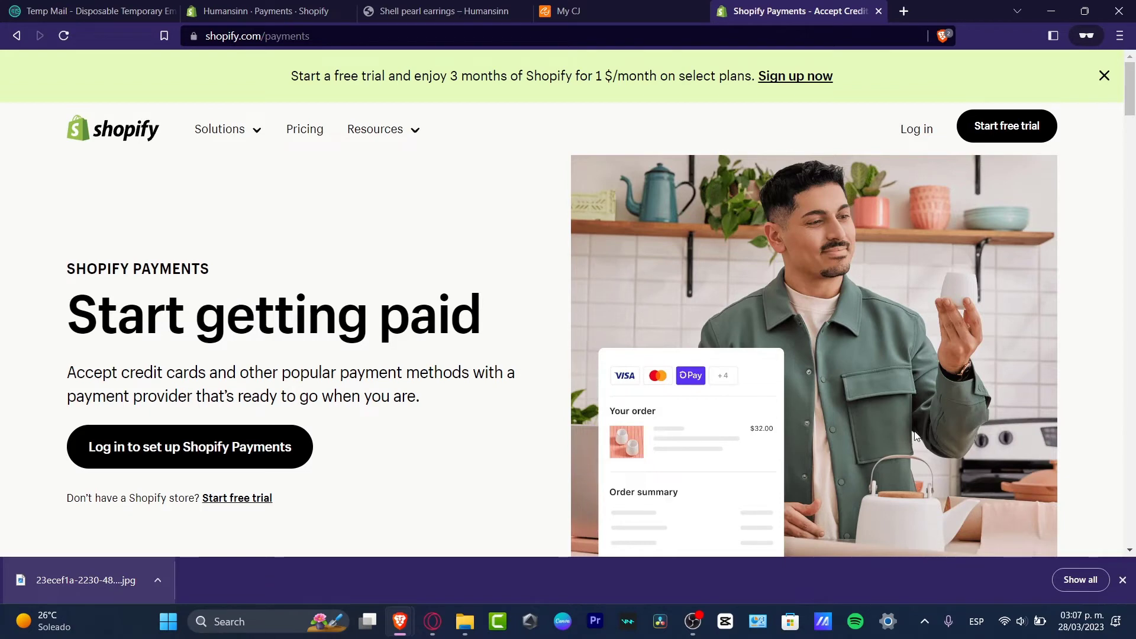
Log in with the existing Shopify account to load the Humansinn Payments settings.
{"action": "scroll", "coordinate": [915, 436], "scroll_direction": "down", "scroll_amount": 4}
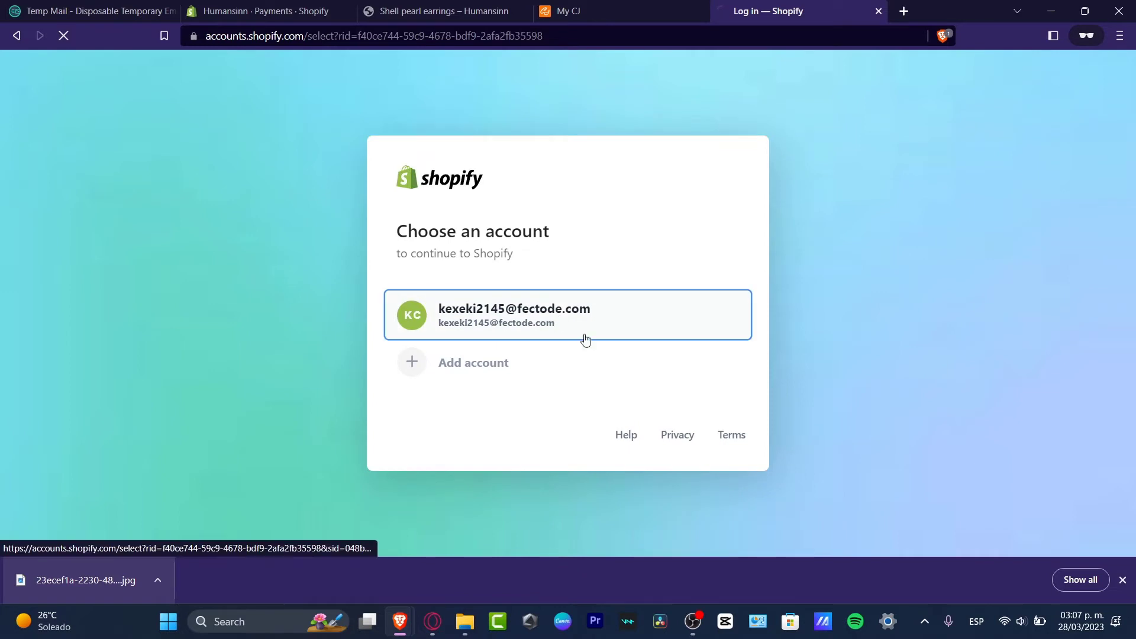
{"action": "left_click", "coordinate": [575, 298]}
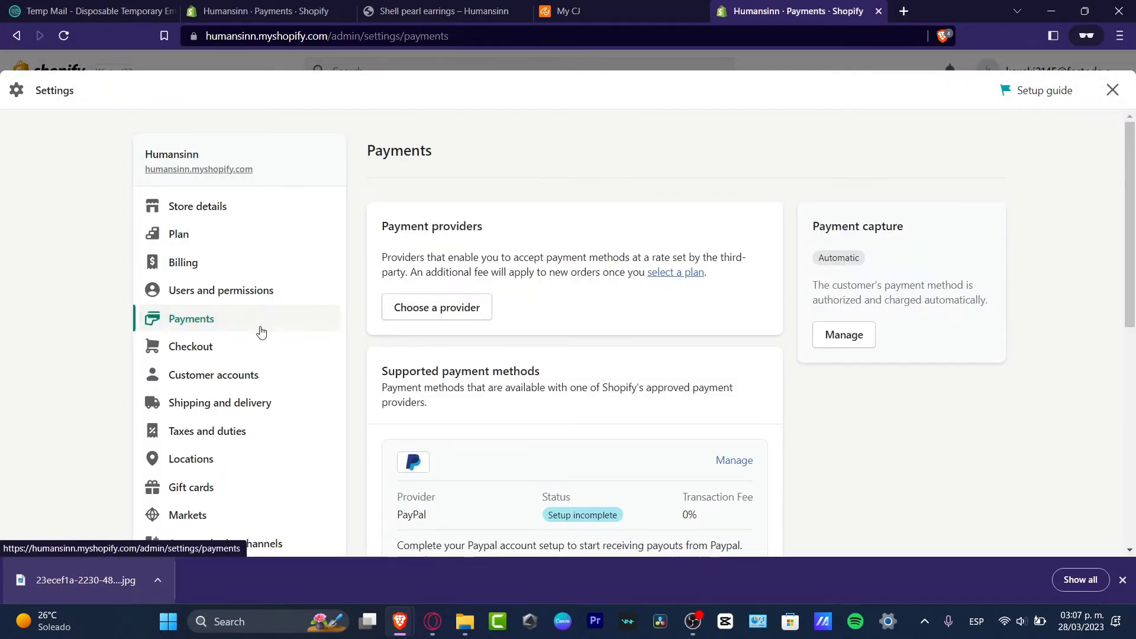
Reopen the store's Payments settings and scroll to find the Shopify Payments offer.
{"action": "left_click", "coordinate": [261, 331]}
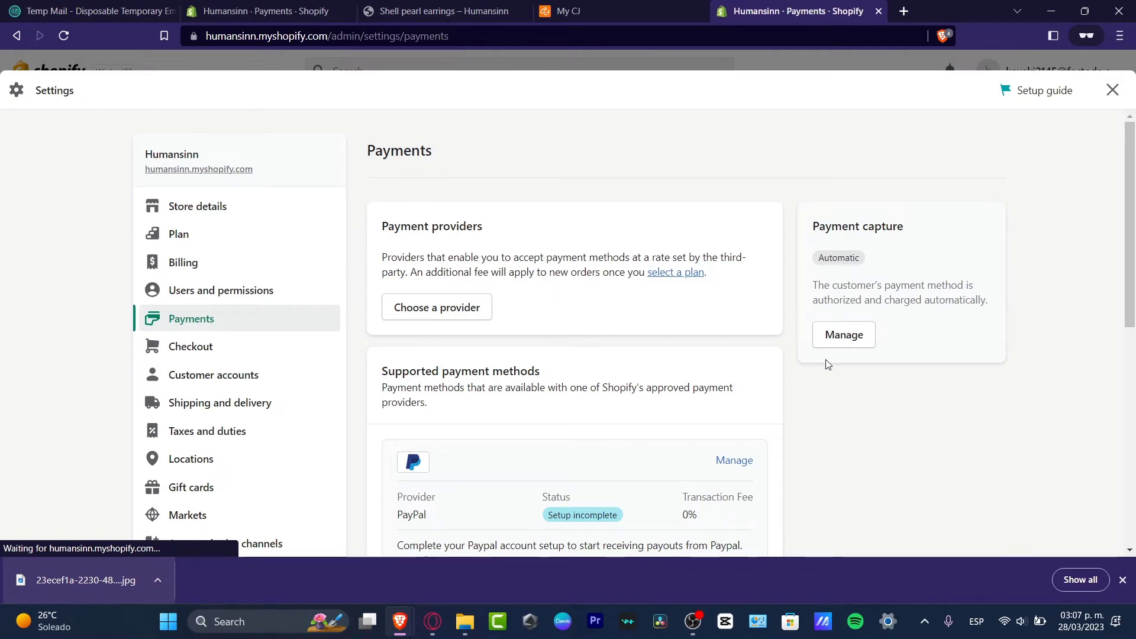
{"action": "scroll", "coordinate": [826, 361], "scroll_direction": "down", "scroll_amount": 6}
{"action": "scroll", "coordinate": [822, 364], "scroll_direction": "down", "scroll_amount": 1}
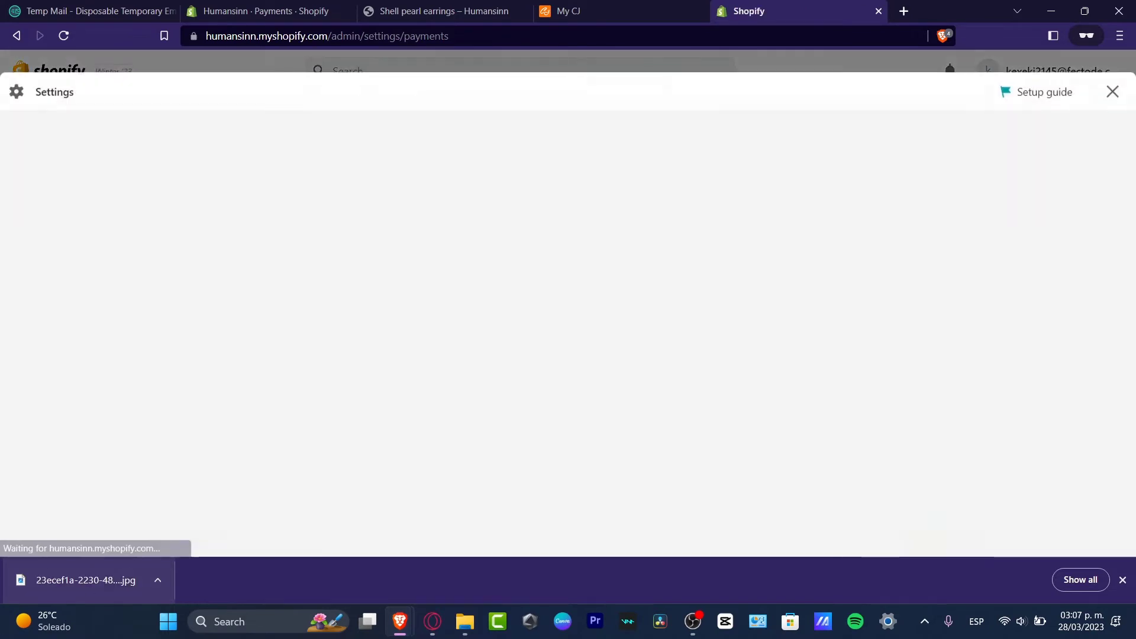
{"action": "left_click", "coordinate": [1113, 90]}
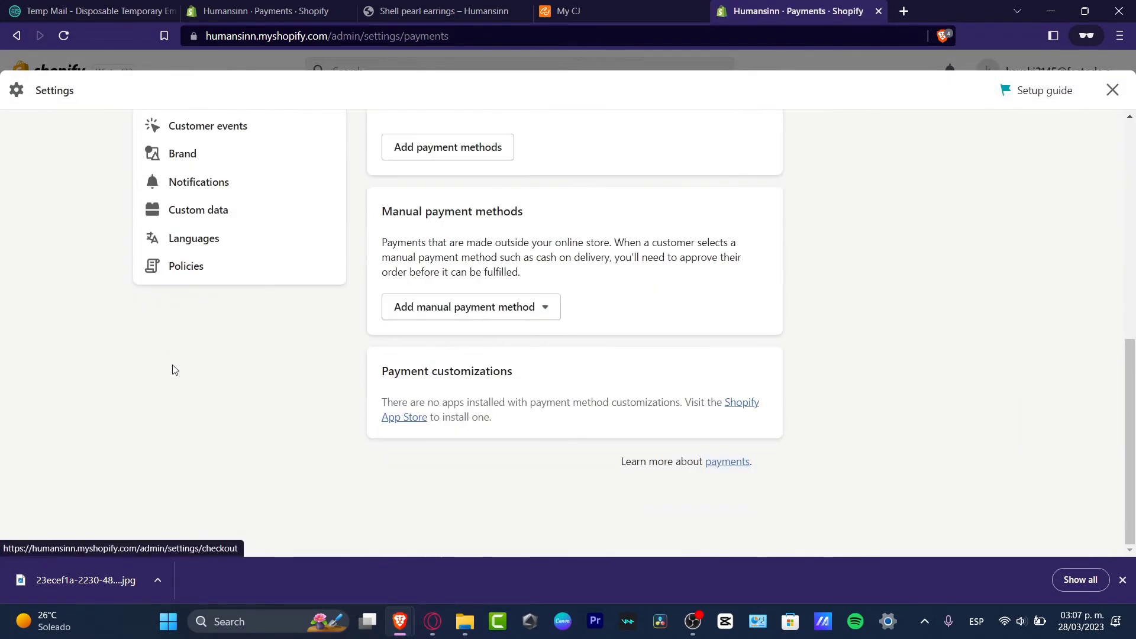
{"action": "left_click", "coordinate": [1113, 90]}
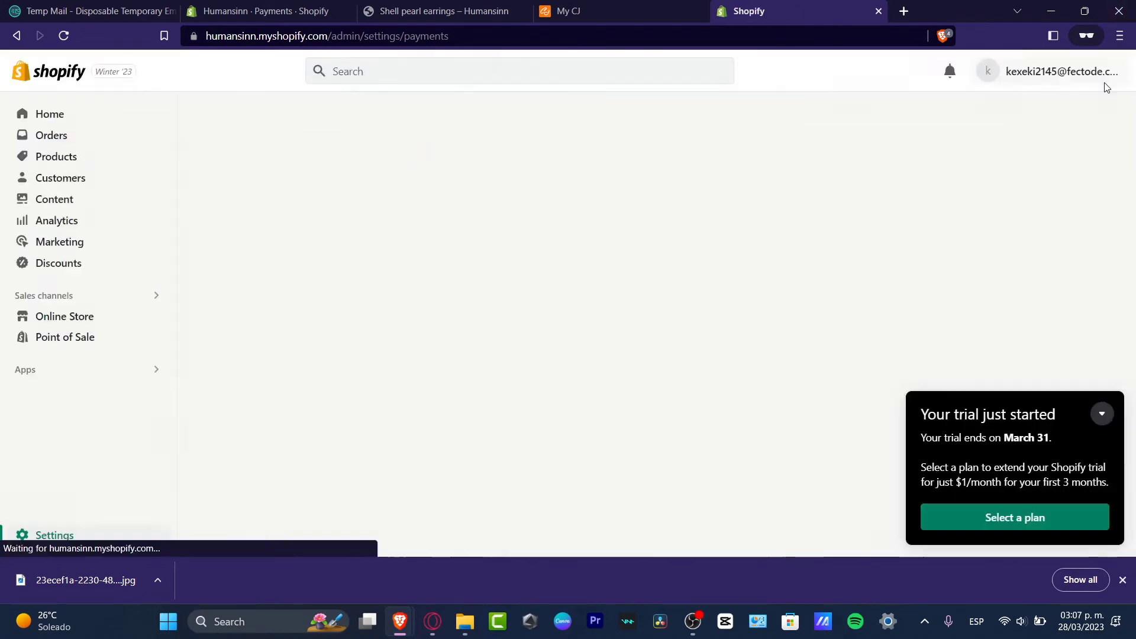
{"action": "left_click", "coordinate": [1113, 90]}
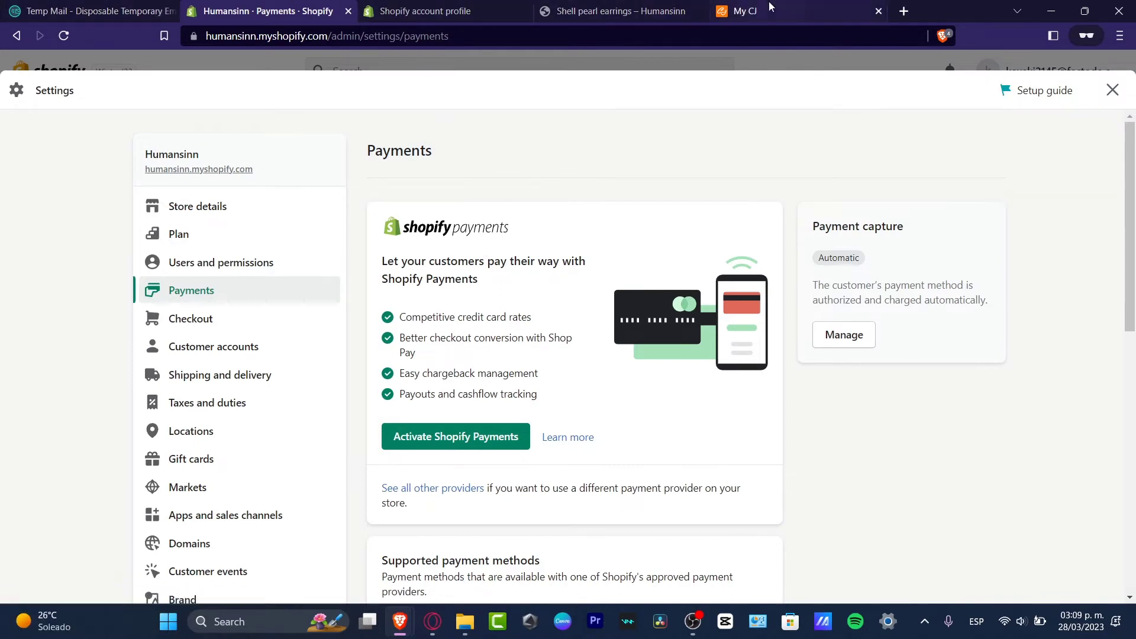
Search the web for Shopify Payments country eligibility from the account profile tab.
{"action": "left_click", "coordinate": [452, 6]}
{"action": "left_click", "coordinate": [442, 30]}
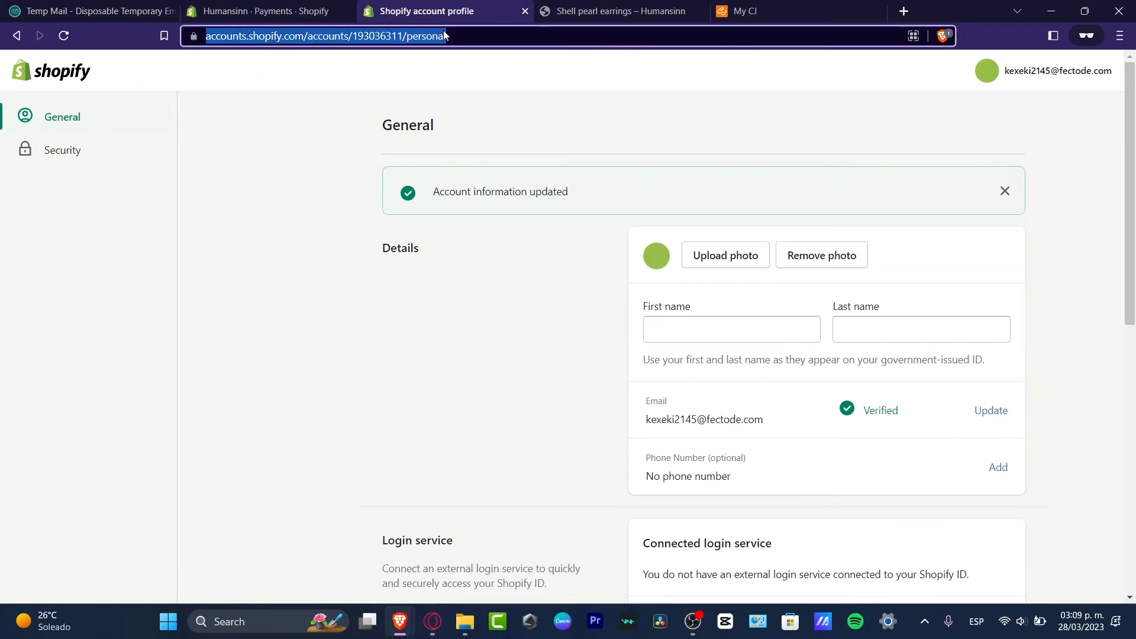
{"action": "type", "text": "shopify p"}
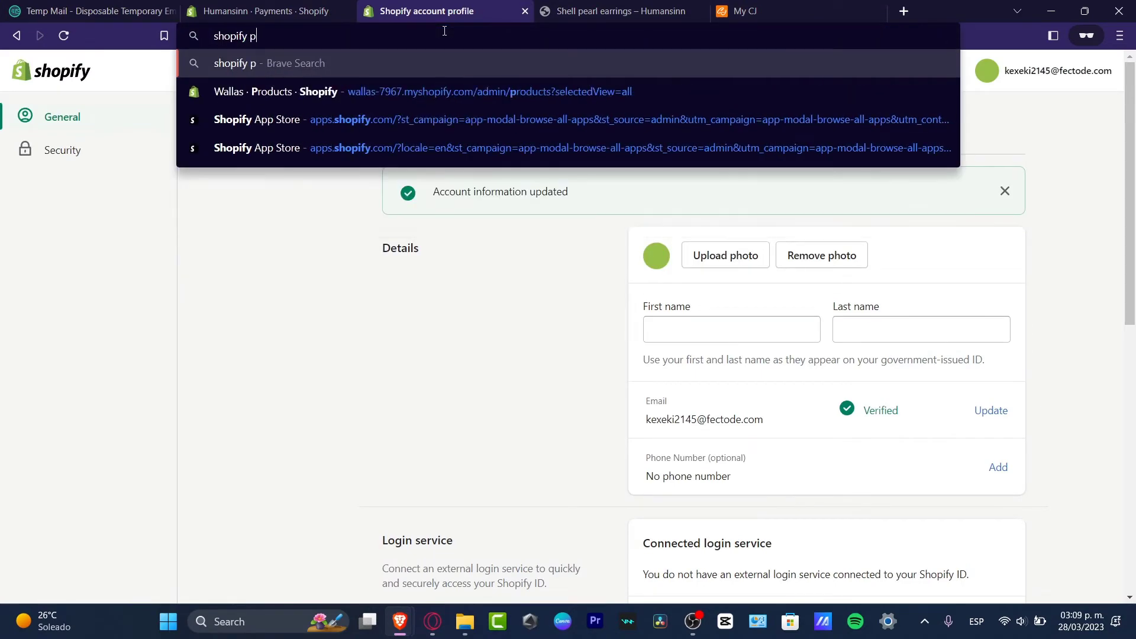
{"action": "type", "text": "ayment countries eleigibi"}
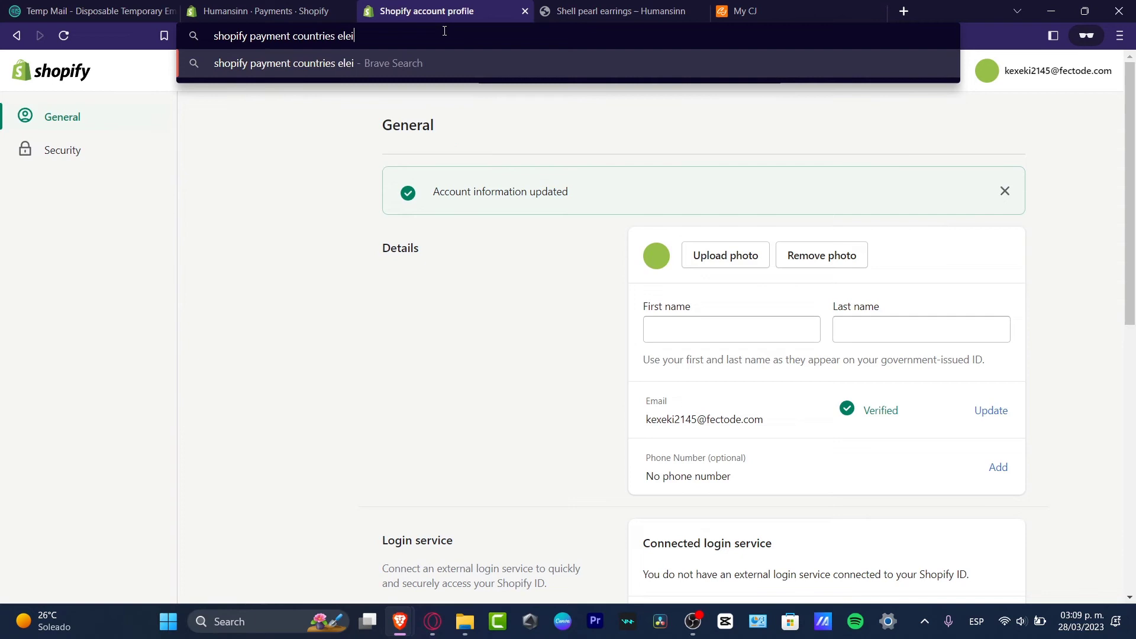
{"action": "type", "text": "yt"}
{"action": "key", "text": "Return"}
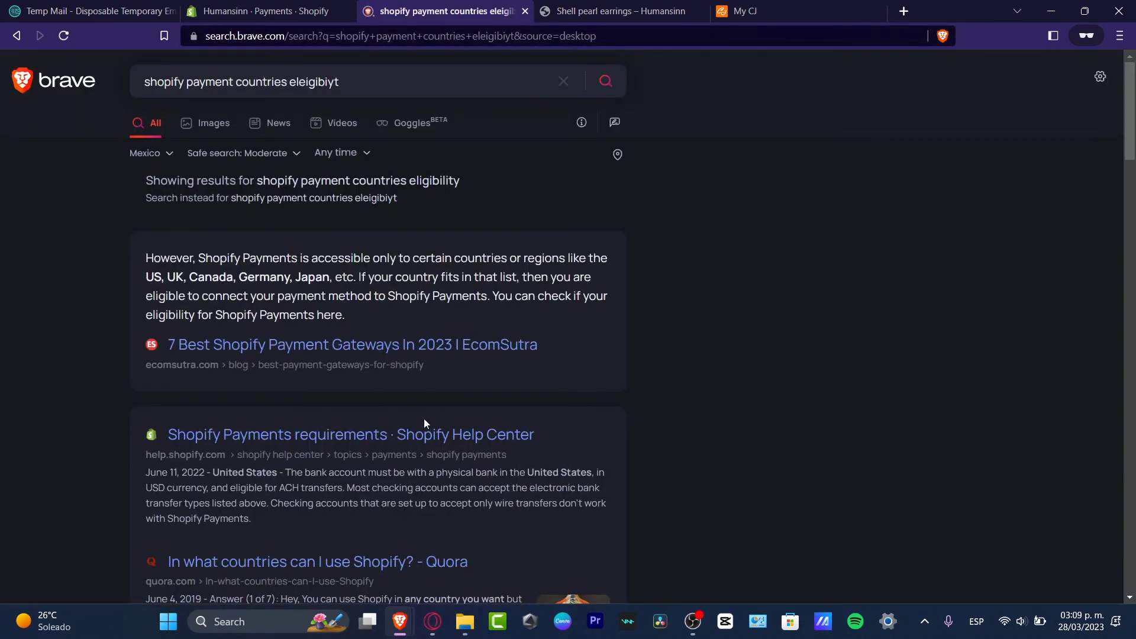
Open the Shopify Payments requirements help article and scan its supported countries list.
{"action": "left_click", "coordinate": [350, 438]}
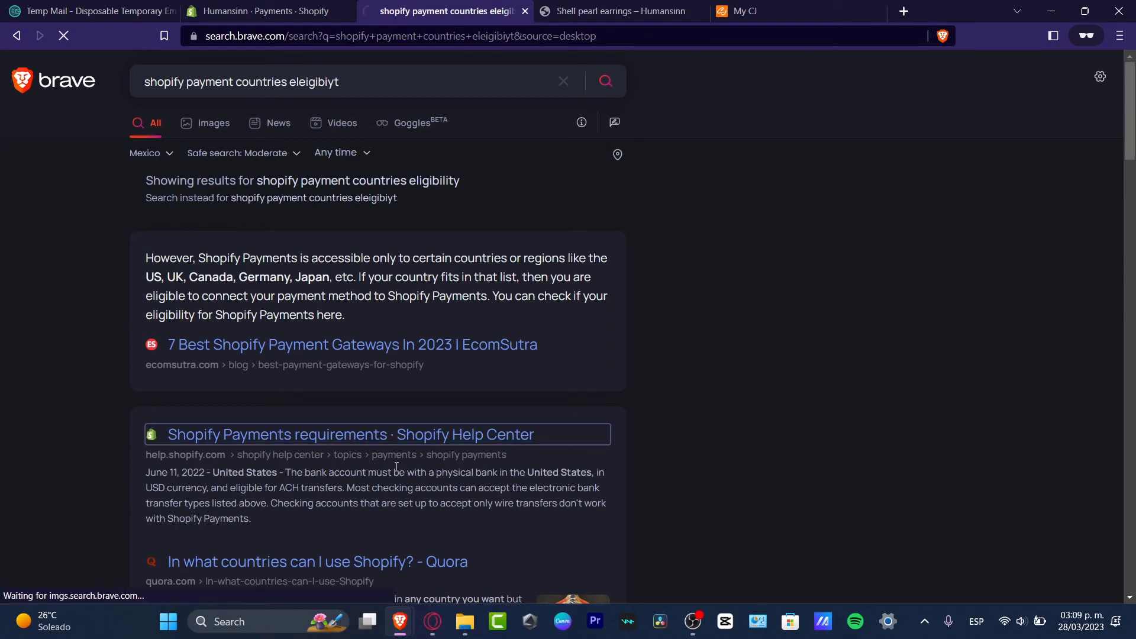
{"action": "scroll", "coordinate": [629, 385], "scroll_direction": "down", "scroll_amount": 3}
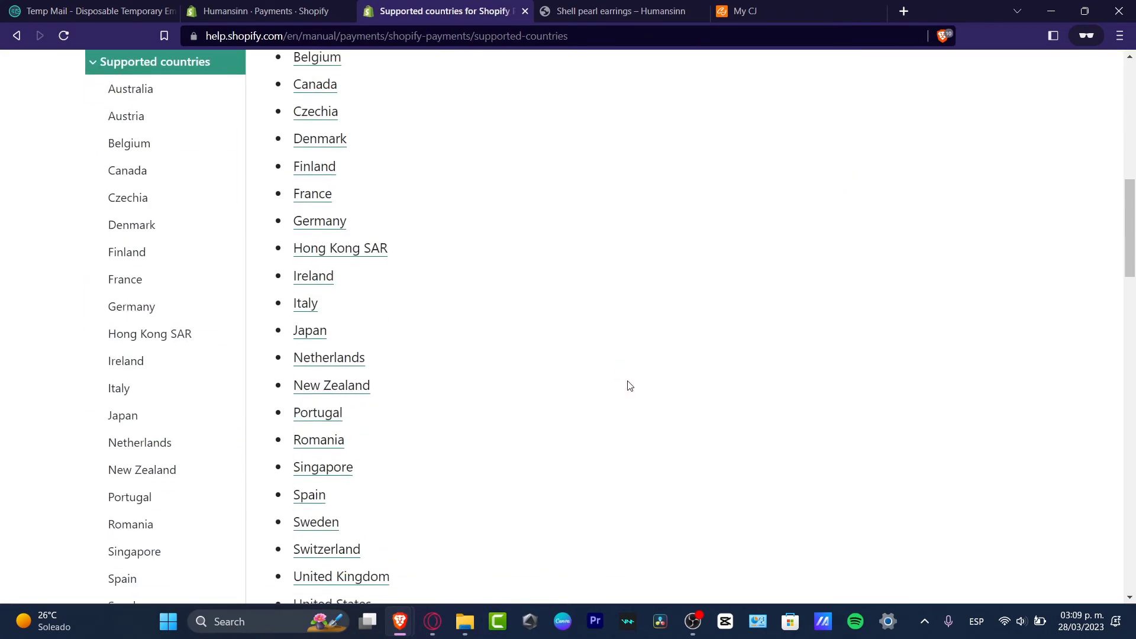
{"action": "scroll", "coordinate": [630, 385], "scroll_direction": "down", "scroll_amount": 3}
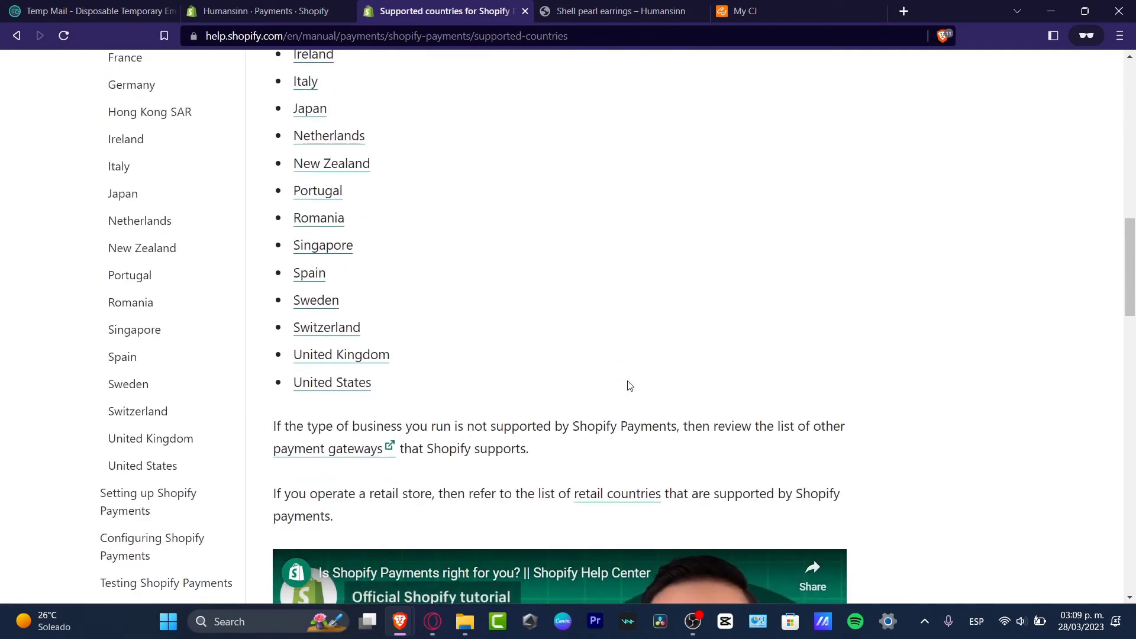
{"action": "scroll", "coordinate": [629, 385], "scroll_direction": "up", "scroll_amount": 3}
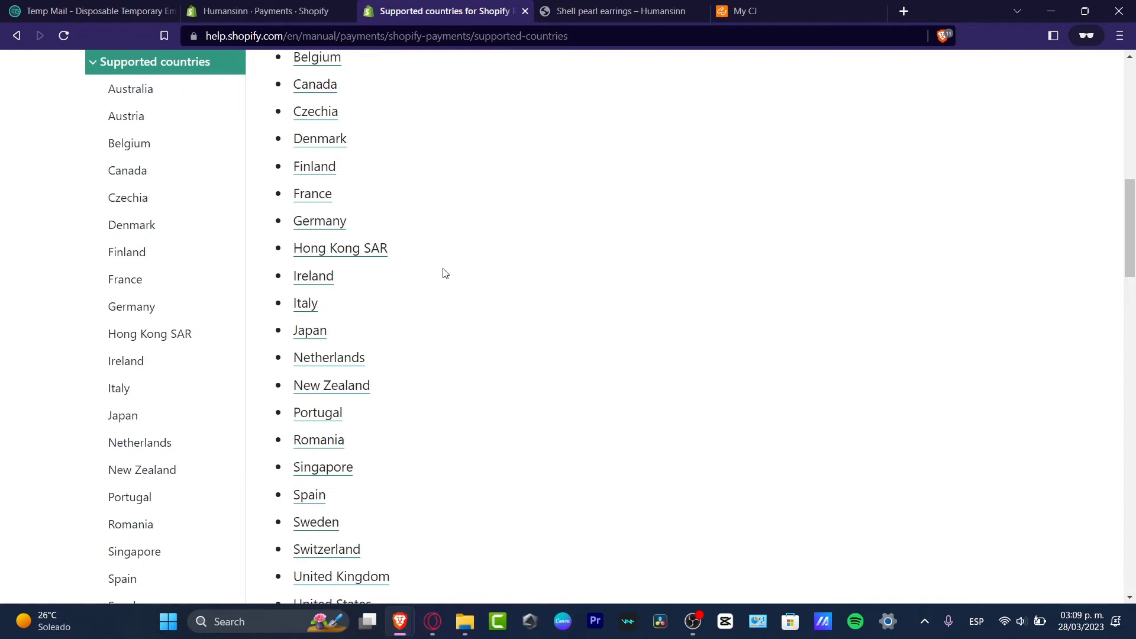
Start activating Shopify Payments and fill in the owner's name and business address fields.
{"action": "left_click", "coordinate": [266, 11]}
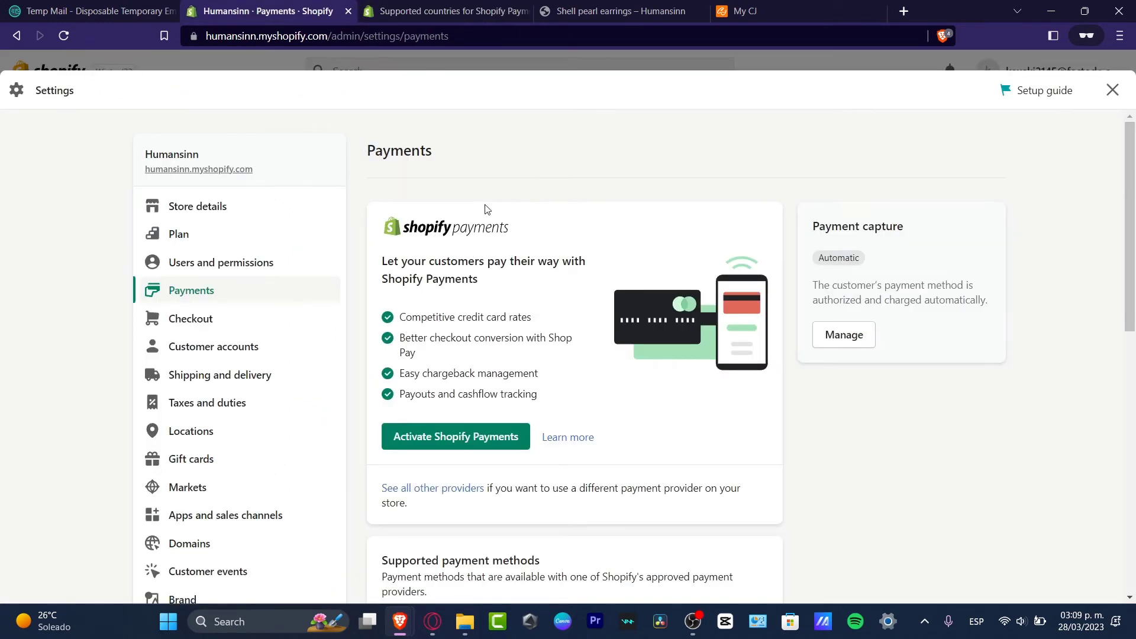
{"action": "left_click", "coordinate": [473, 437]}
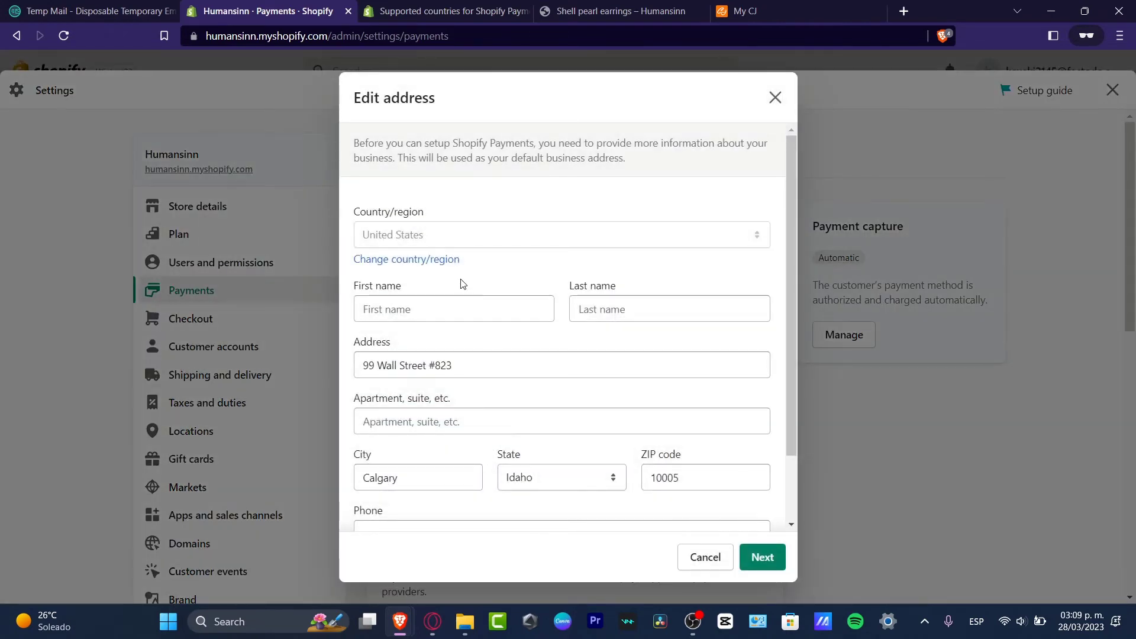
{"action": "left_click", "coordinate": [468, 303]}
{"action": "left_click", "coordinate": [587, 314]}
{"action": "left_click", "coordinate": [556, 355]}
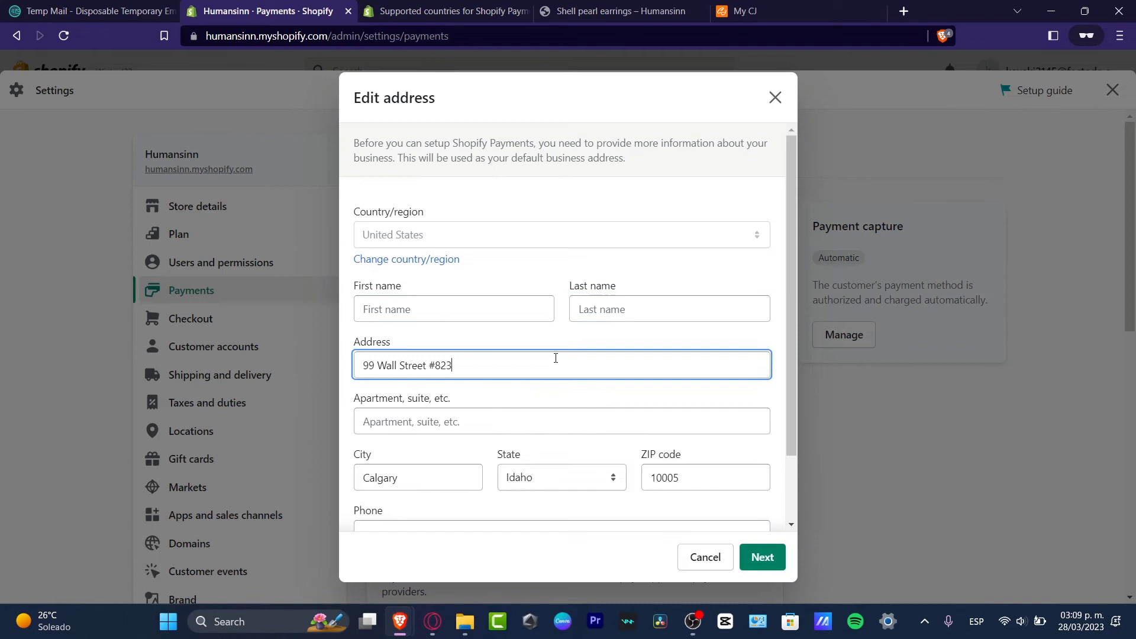
{"action": "left_click", "coordinate": [559, 418]}
{"action": "scroll", "coordinate": [559, 418], "scroll_direction": "down", "scroll_amount": 2}
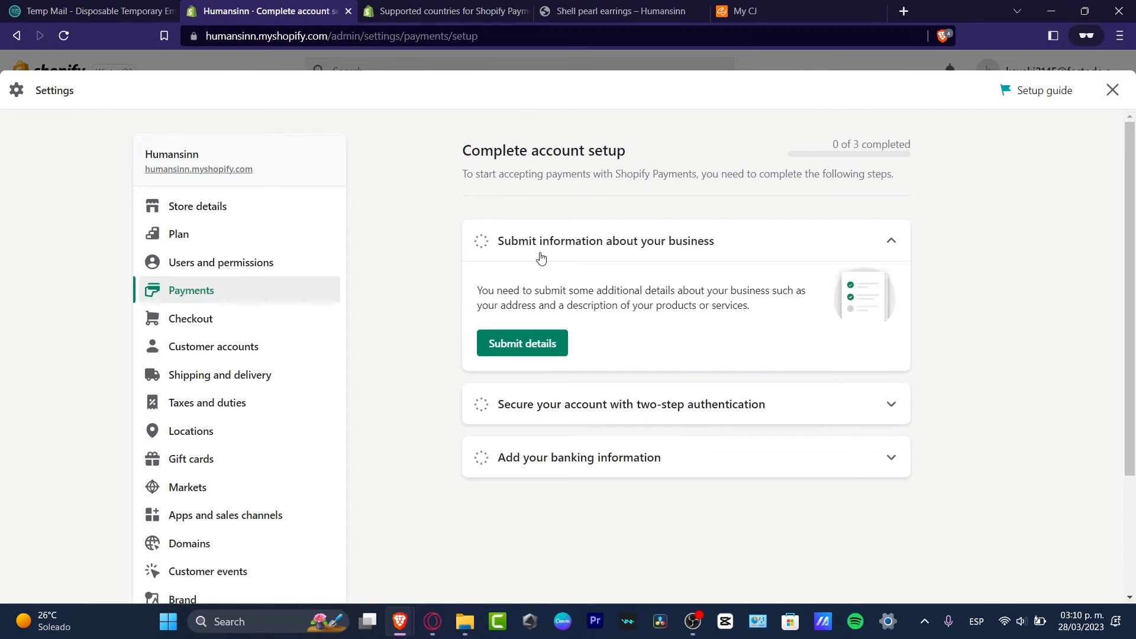
Expand the two-step authentication and banking information cards to review their requirements.
{"action": "left_click", "coordinate": [605, 395]}
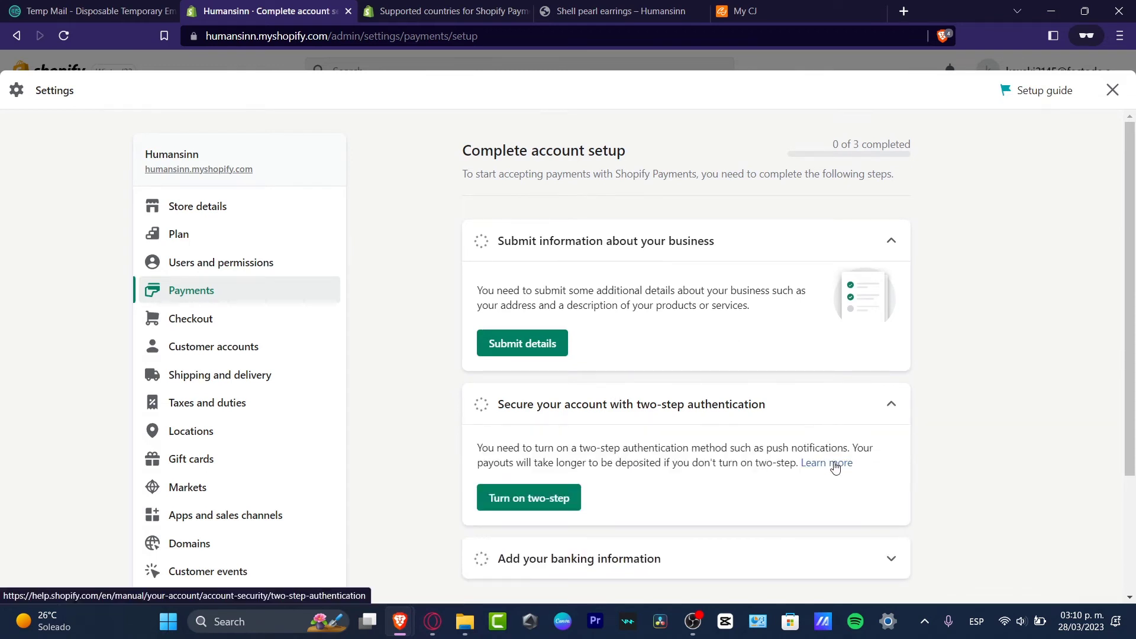
{"action": "left_click", "coordinate": [792, 565]}
{"action": "scroll", "coordinate": [802, 527], "scroll_direction": "down", "scroll_amount": 3}
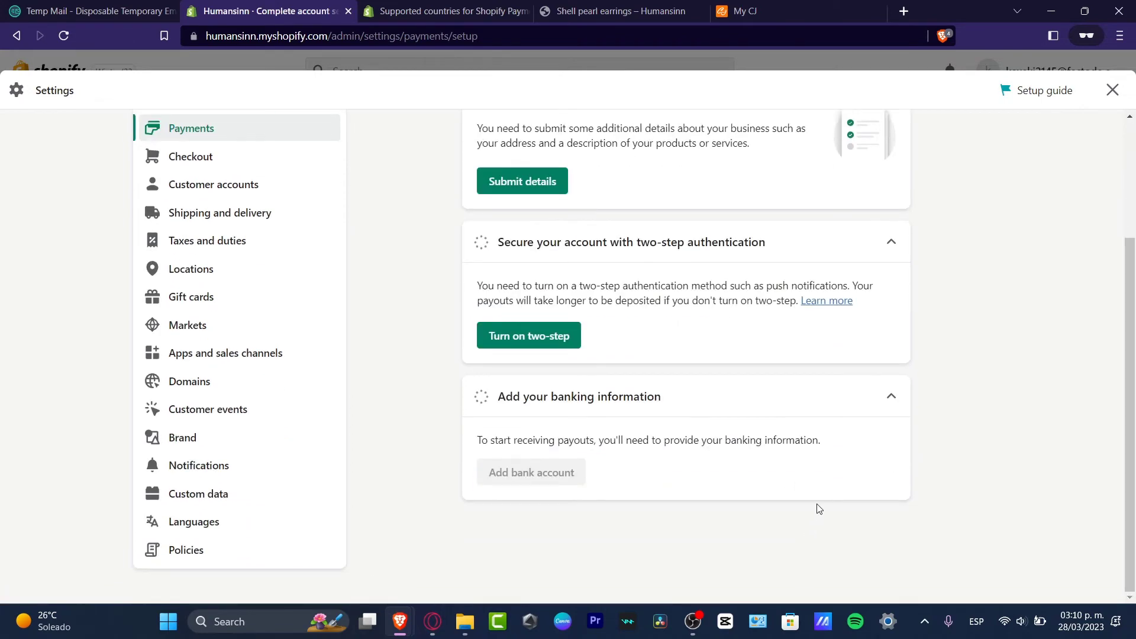
{"action": "scroll", "coordinate": [802, 499], "scroll_direction": "up", "scroll_amount": 3}
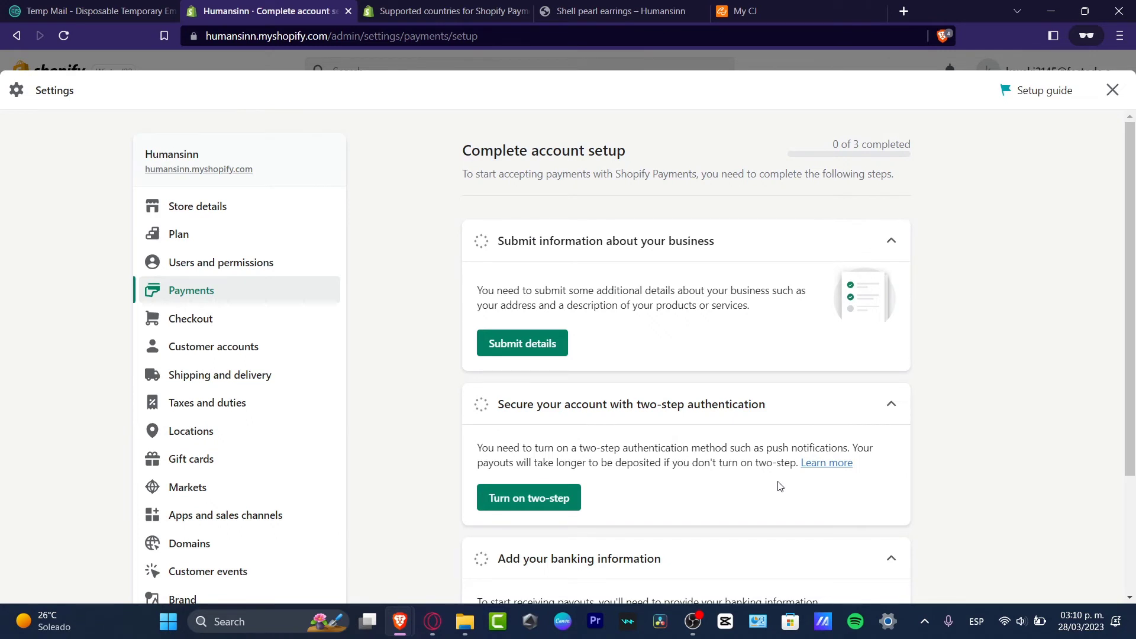
Keep Individual/sole proprietor as business type, review the form, and attempt Complete account setup.
{"action": "left_click", "coordinate": [536, 357]}
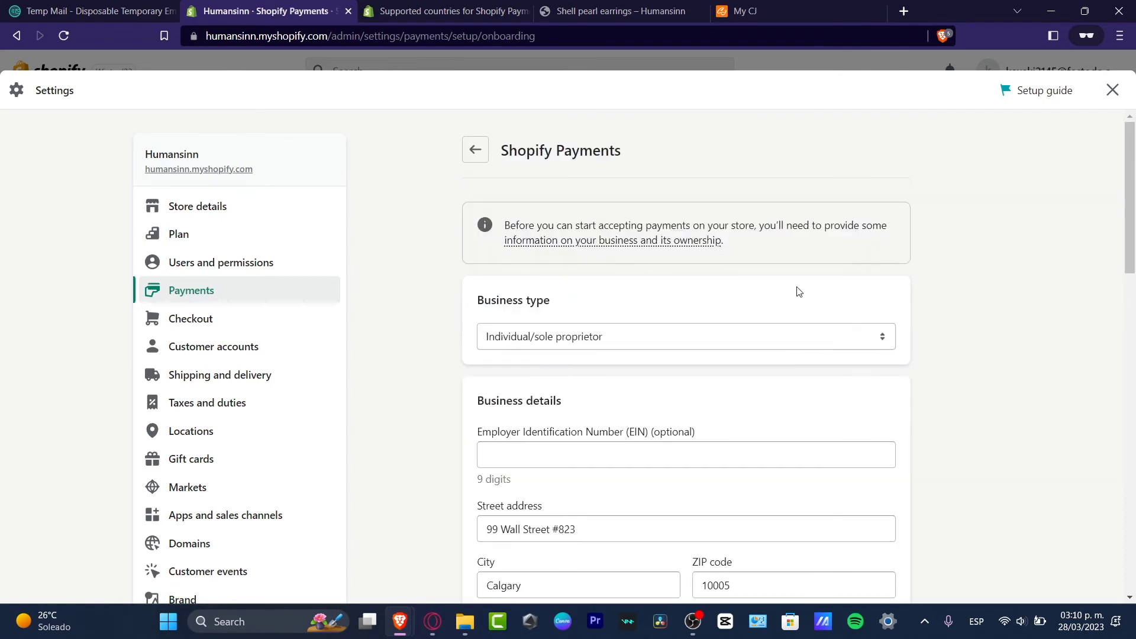
{"action": "left_click", "coordinate": [609, 343]}
{"action": "left_click", "coordinate": [609, 344]}
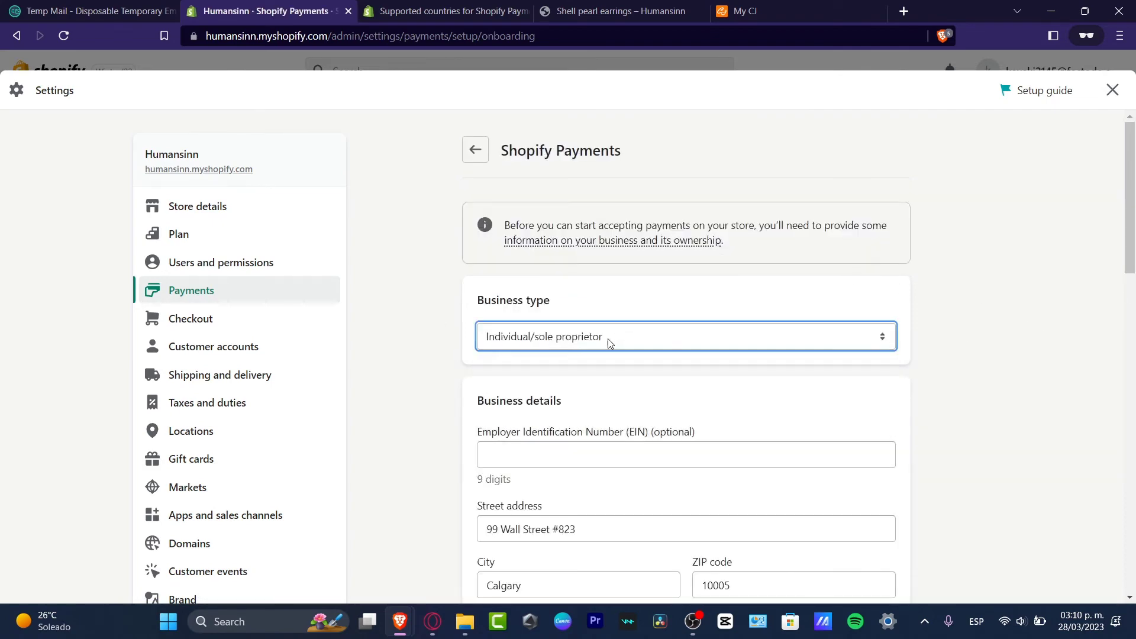
{"action": "left_click", "coordinate": [666, 461]}
{"action": "scroll", "coordinate": [665, 460], "scroll_direction": "down", "scroll_amount": 7}
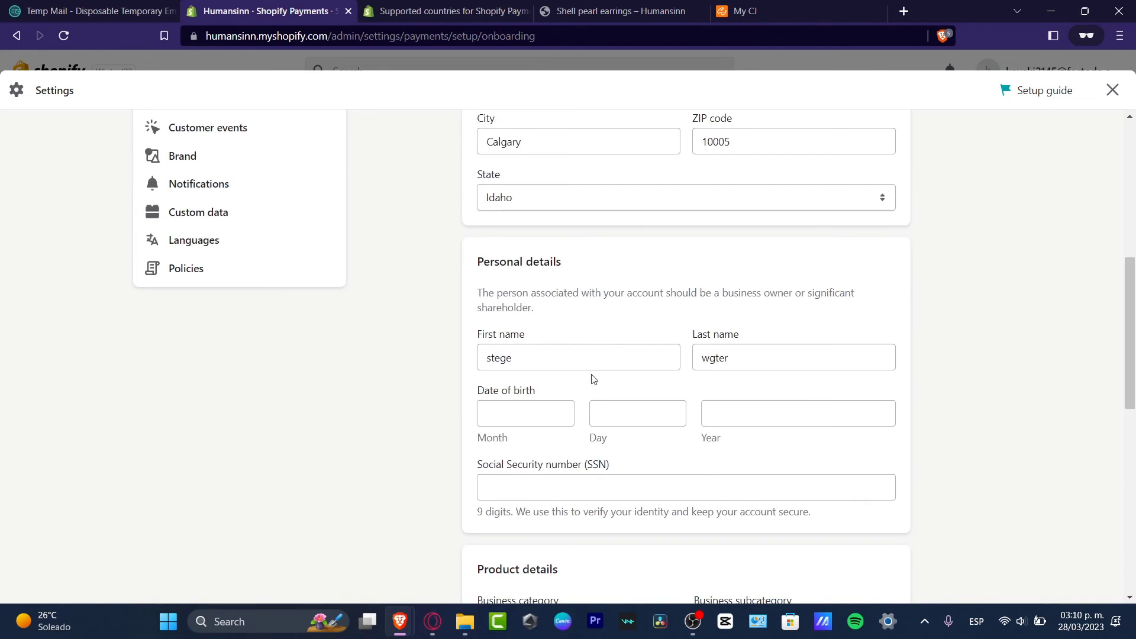
{"action": "scroll", "coordinate": [669, 354], "scroll_direction": "down", "scroll_amount": 4}
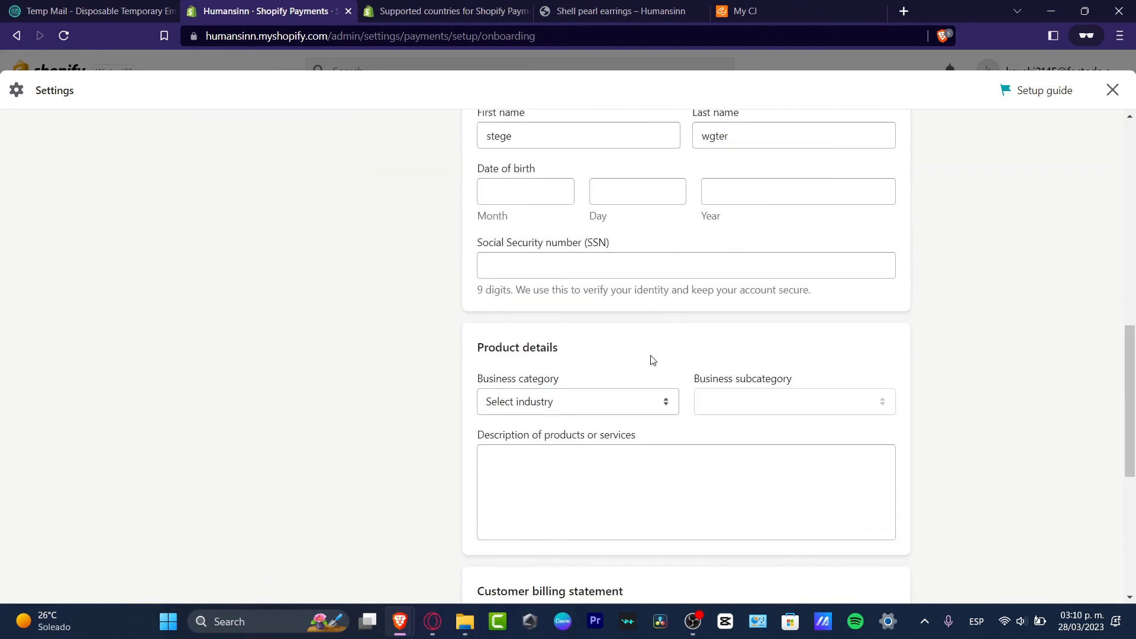
{"action": "scroll", "coordinate": [697, 390], "scroll_direction": "down", "scroll_amount": 4}
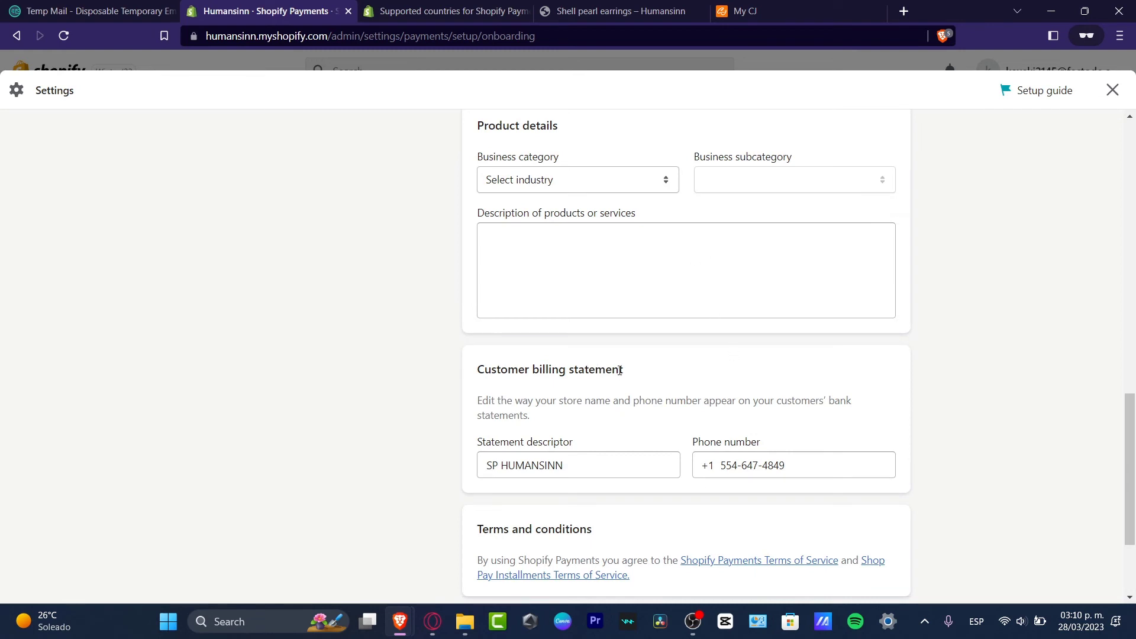
{"action": "scroll", "coordinate": [627, 369], "scroll_direction": "down", "scroll_amount": 3}
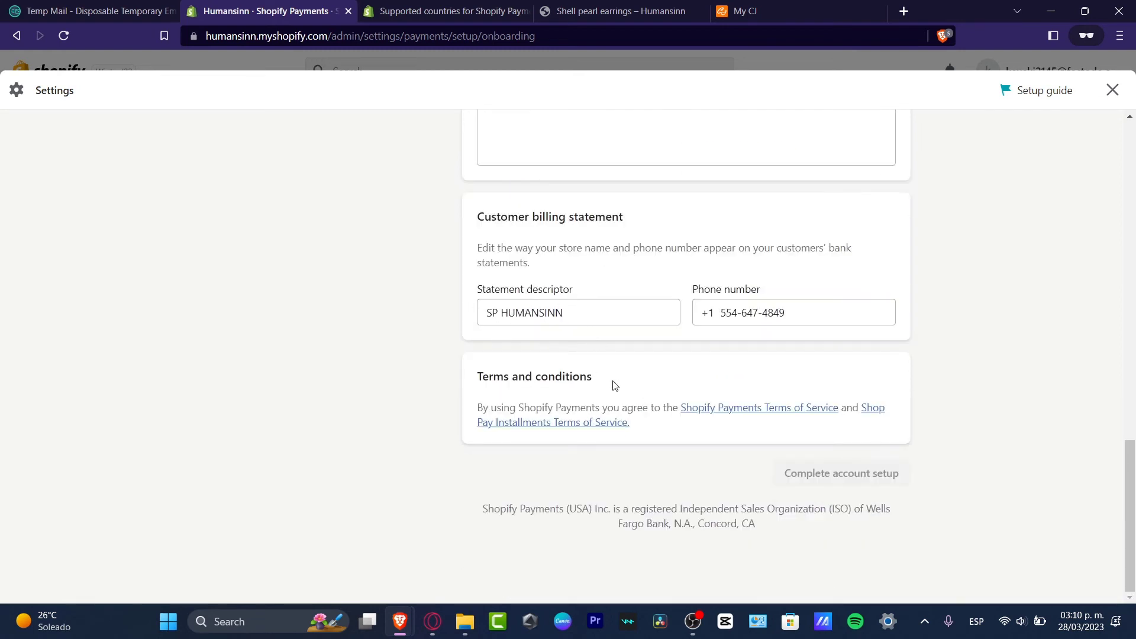
{"action": "left_click", "coordinate": [868, 479]}
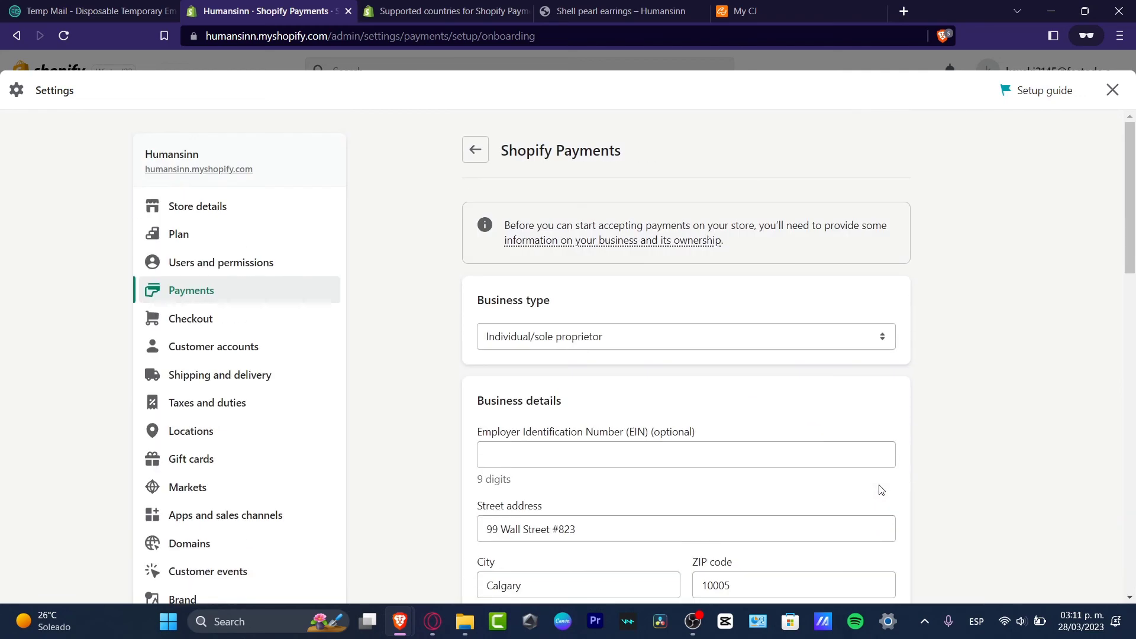
Try turning on two-step authentication, then return to the checklist and re-expand that step.
{"action": "left_click", "coordinate": [477, 149]}
{"action": "left_click", "coordinate": [703, 404]}
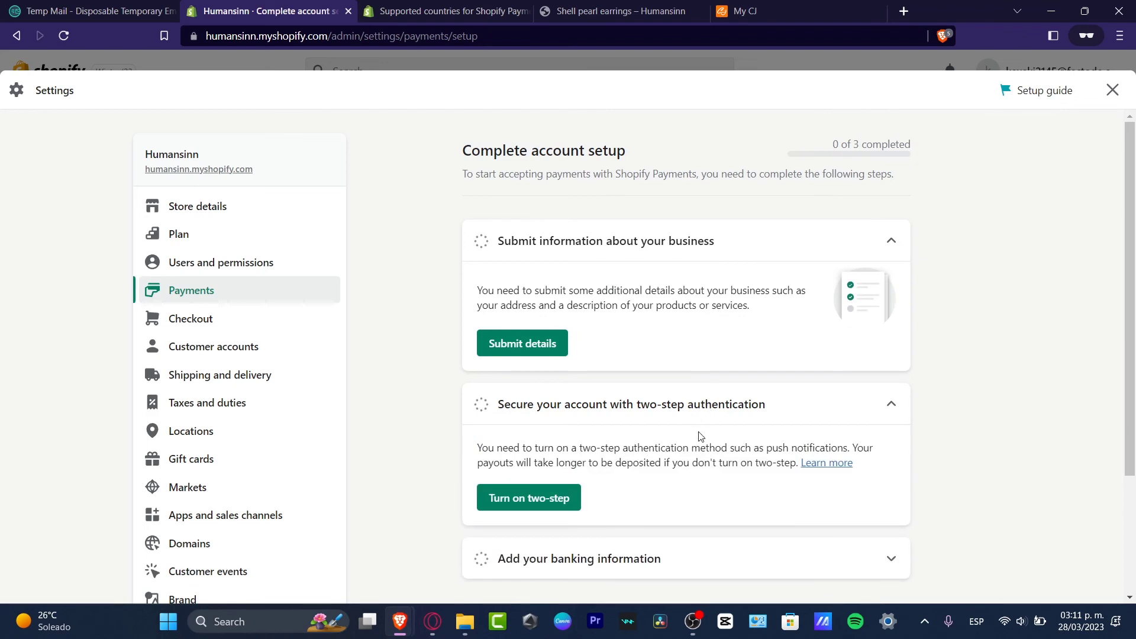
{"action": "scroll", "coordinate": [706, 438], "scroll_direction": "down", "scroll_amount": 3}
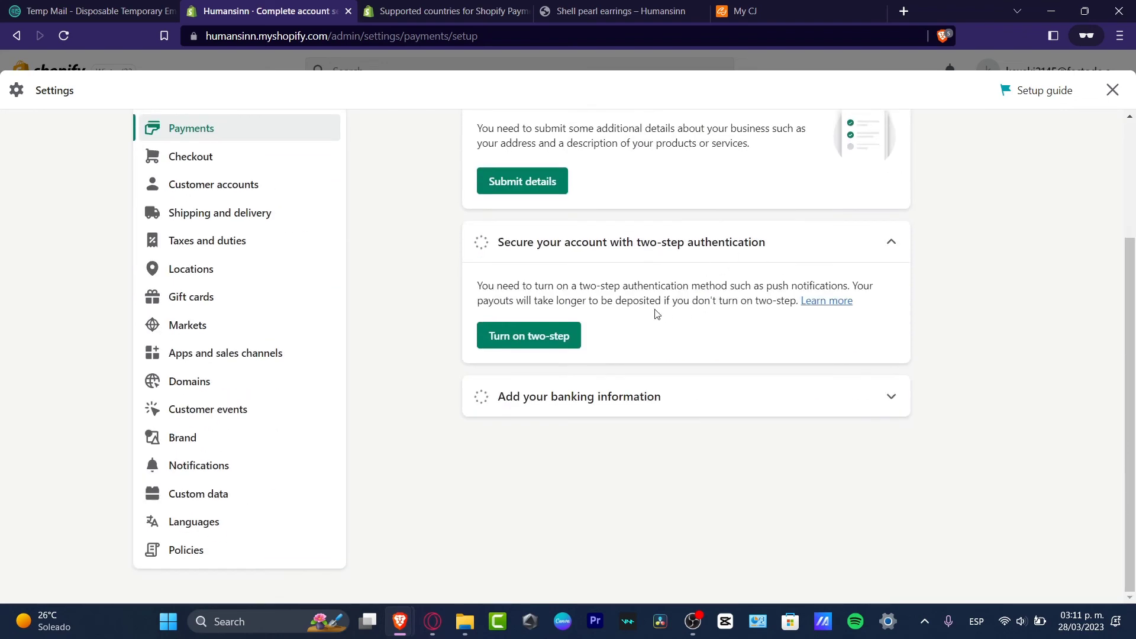
{"action": "left_click", "coordinate": [558, 332]}
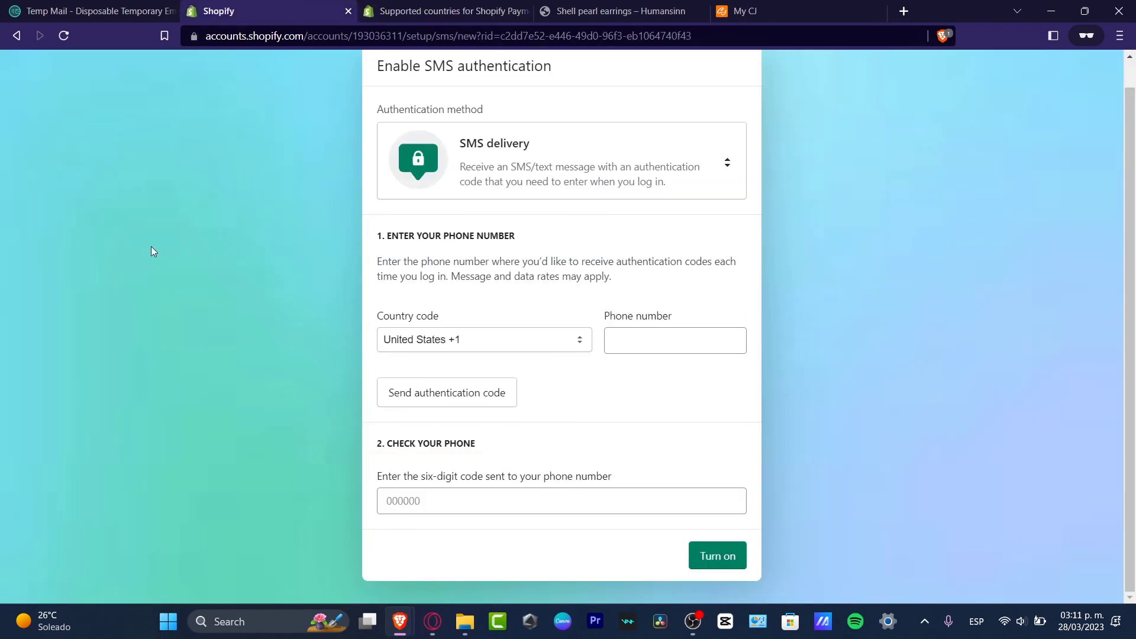
{"action": "key", "text": "alt+Left"}
{"action": "scroll", "coordinate": [686, 426], "scroll_direction": "down", "scroll_amount": 3}
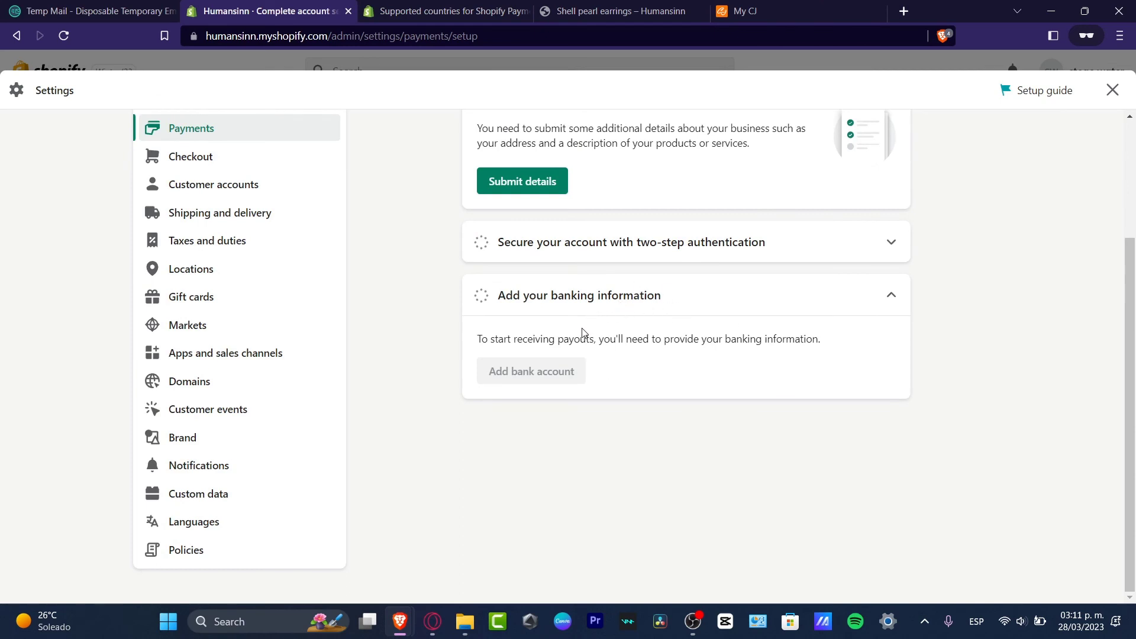
{"action": "left_click", "coordinate": [752, 259]}
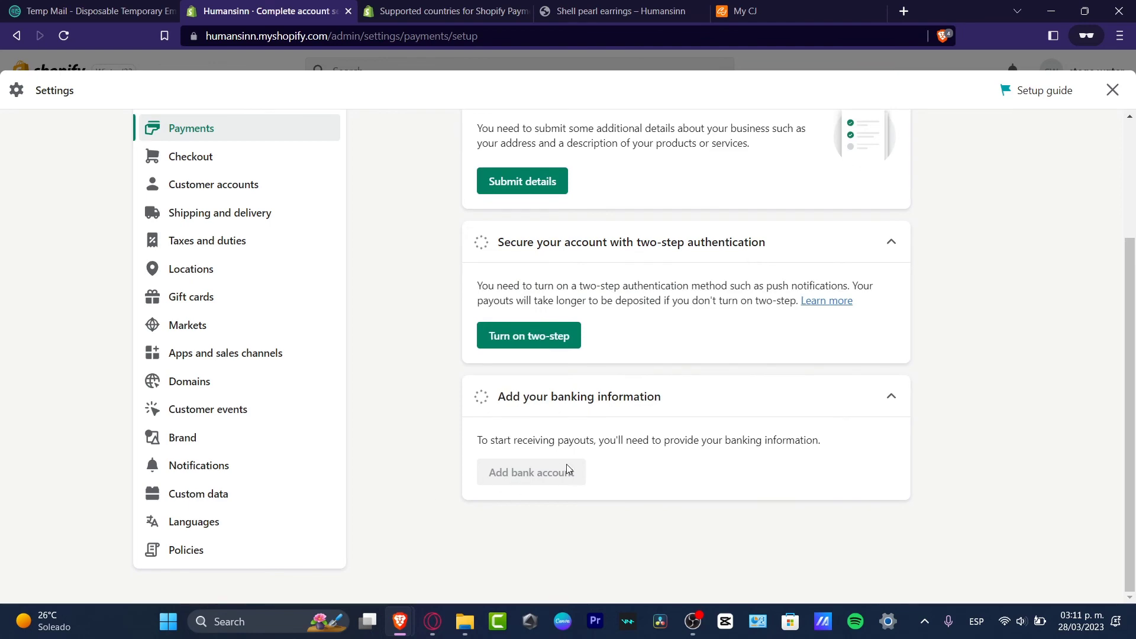
{"action": "scroll", "coordinate": [550, 456], "scroll_direction": "up", "scroll_amount": 3}
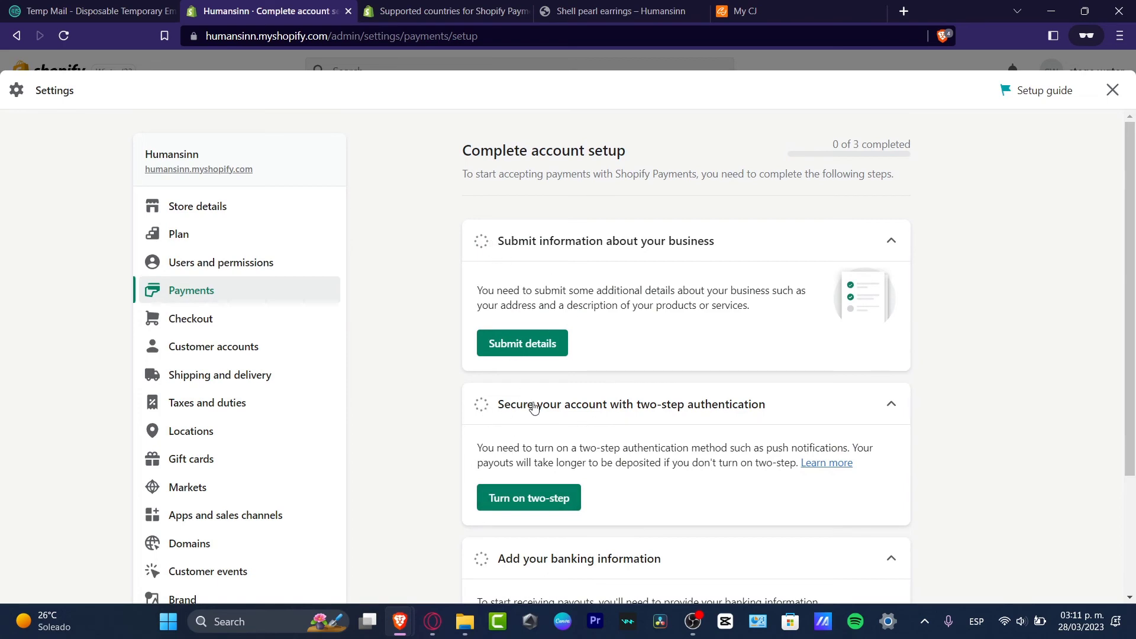
{"action": "scroll", "coordinate": [533, 408], "scroll_direction": "down", "scroll_amount": 3}
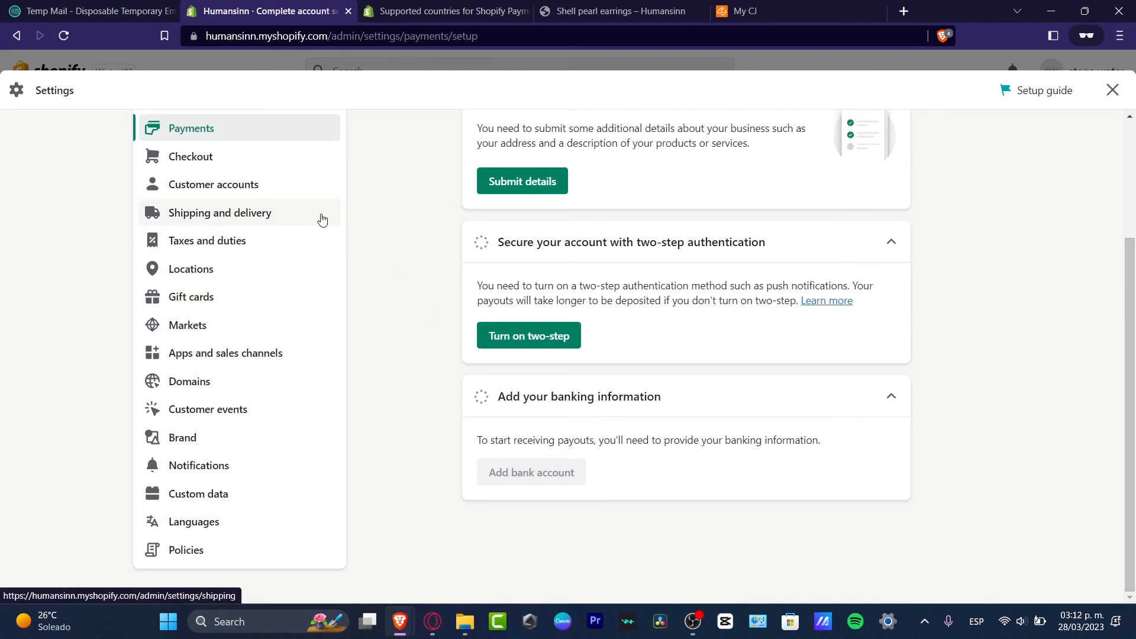
Choose Email as the customer contact method in Checkout settings.
{"action": "left_click", "coordinate": [231, 165]}
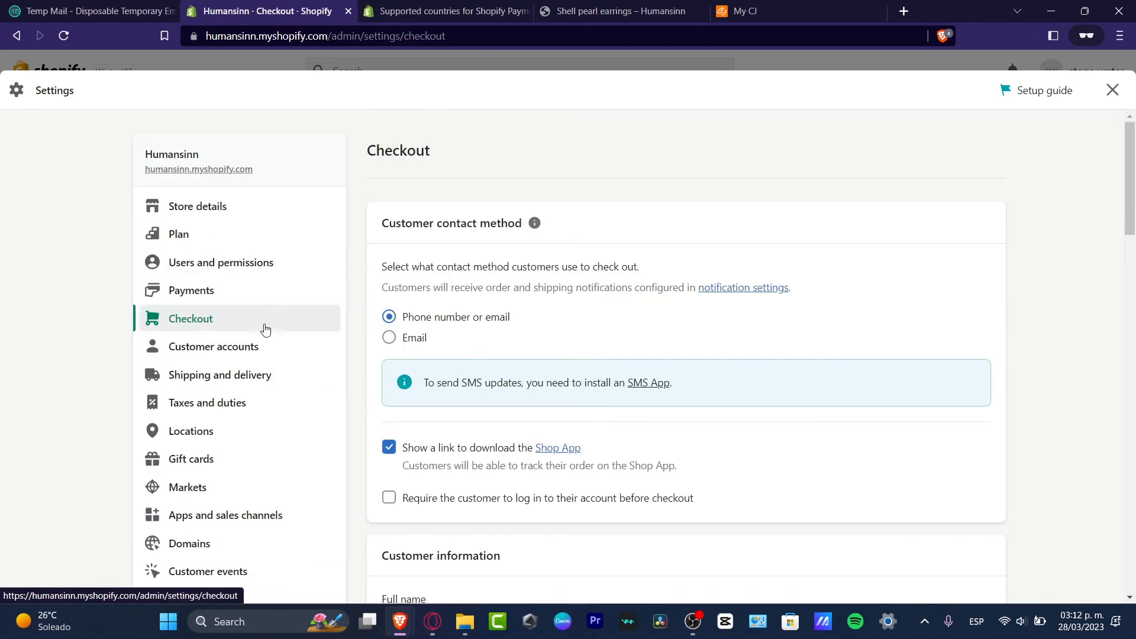
{"action": "left_click_drag", "start_coordinate": [419, 219], "coordinate": [530, 222]}
{"action": "left_click", "coordinate": [718, 236]}
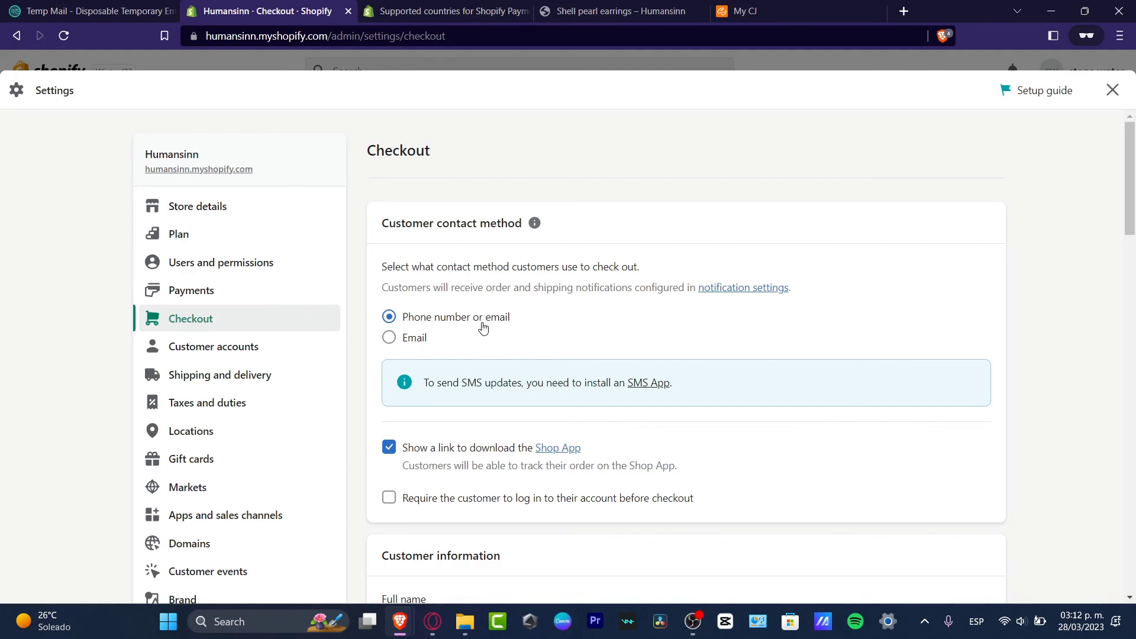
{"action": "left_click", "coordinate": [391, 338]}
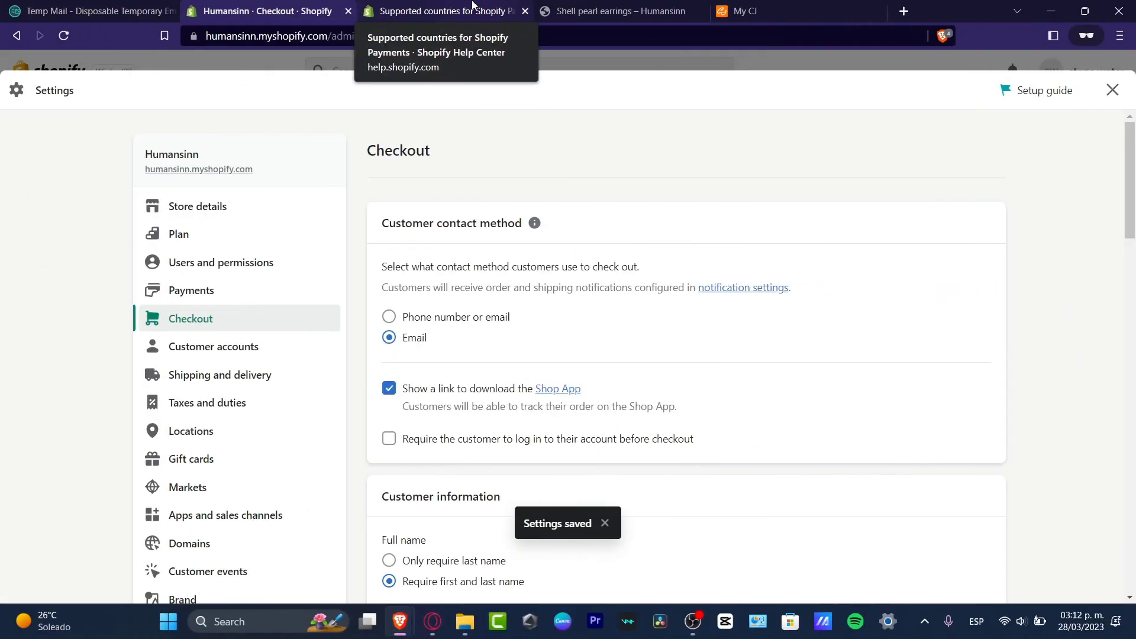
{"action": "left_click", "coordinate": [472, 5]}
{"action": "left_click", "coordinate": [290, 8]}
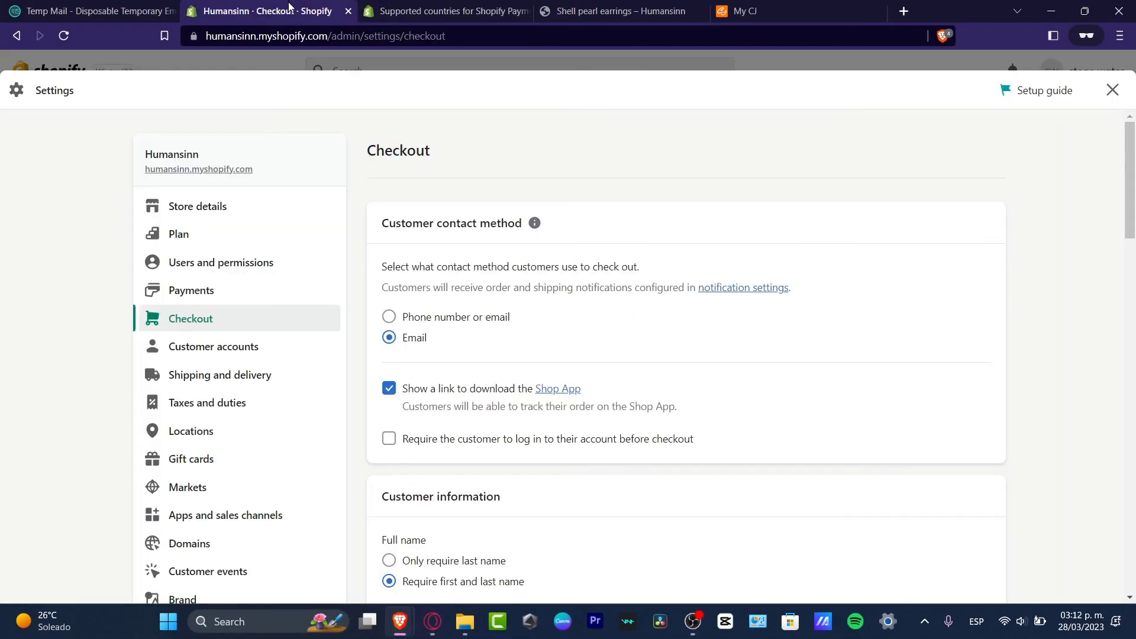
Close Settings and collapse the 'Your trial just started' notice on admin Home.
{"action": "left_click", "coordinate": [1112, 91]}
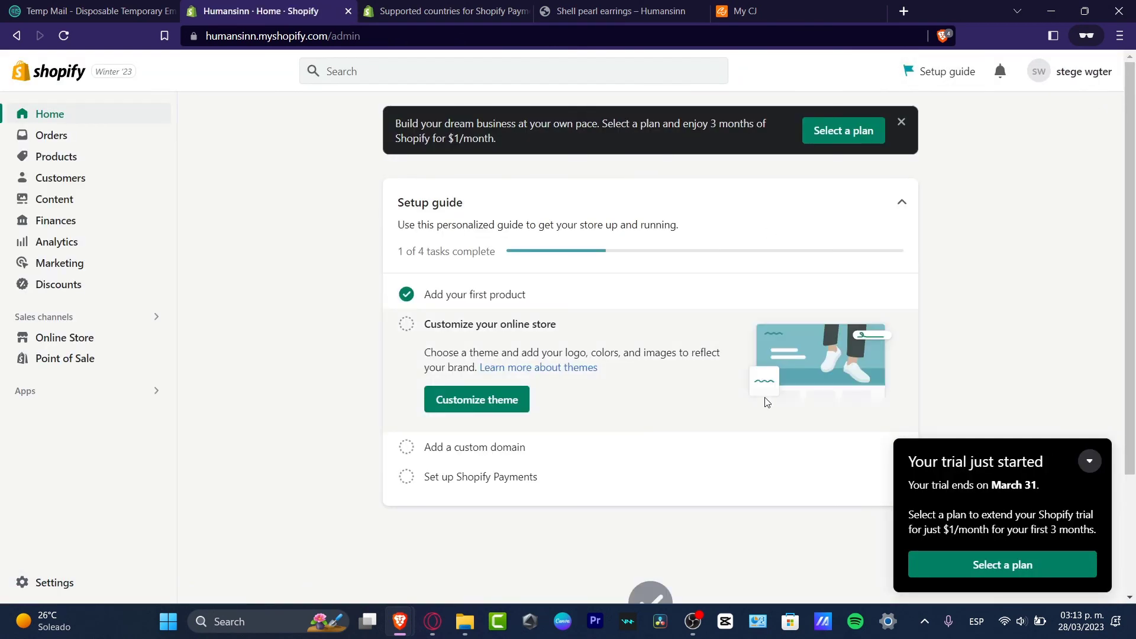
{"action": "left_click", "coordinate": [1060, 445]}
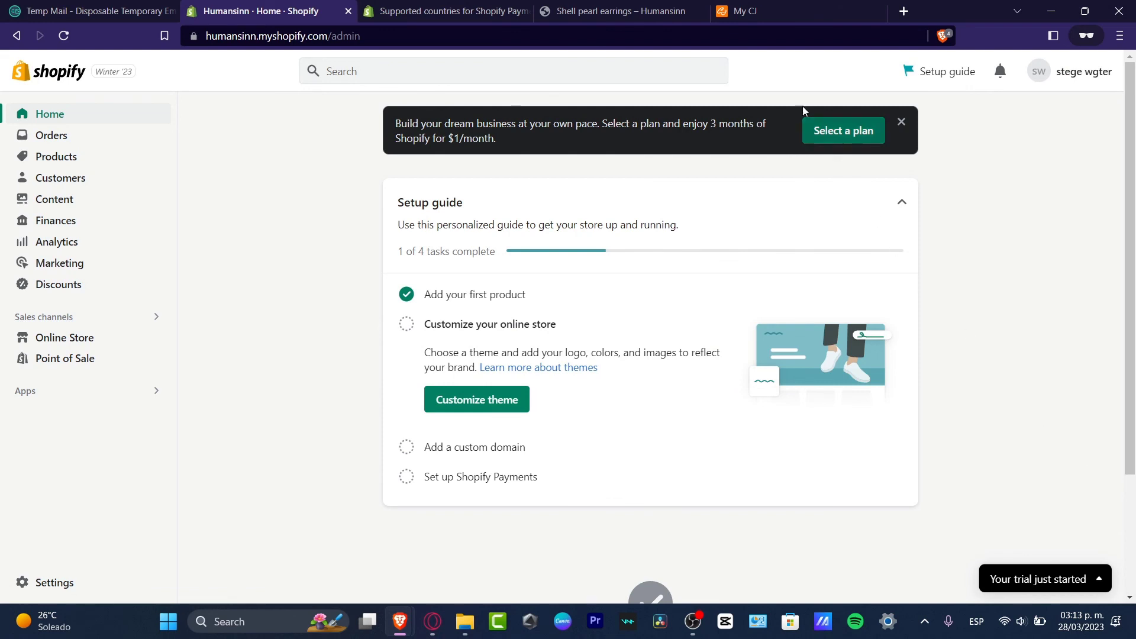